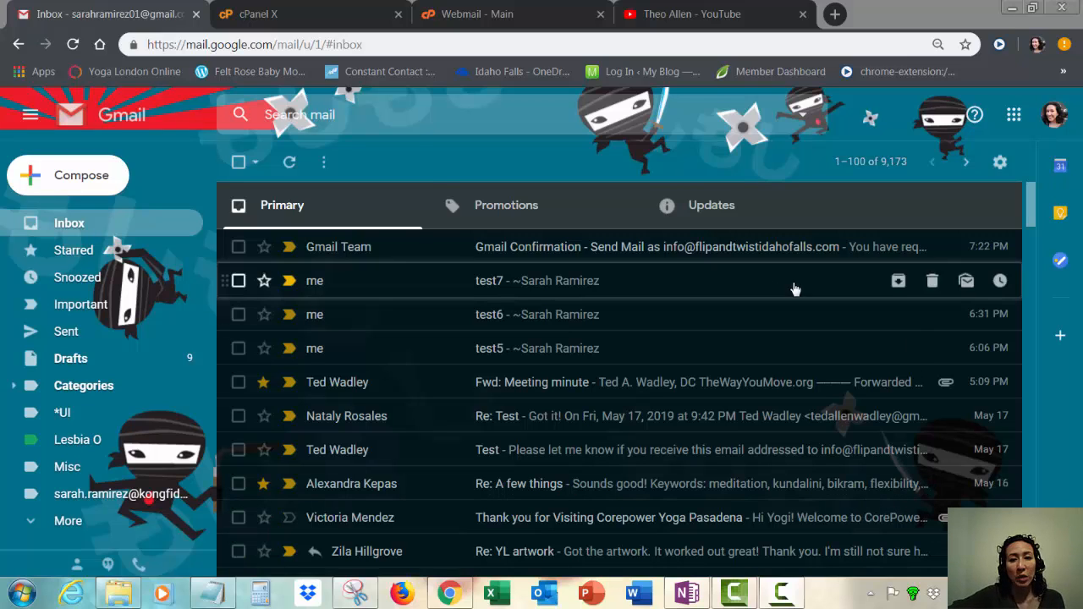
Step: Open Gmail's full settings pages from the quick settings menu
click(999, 162)
click(912, 268)
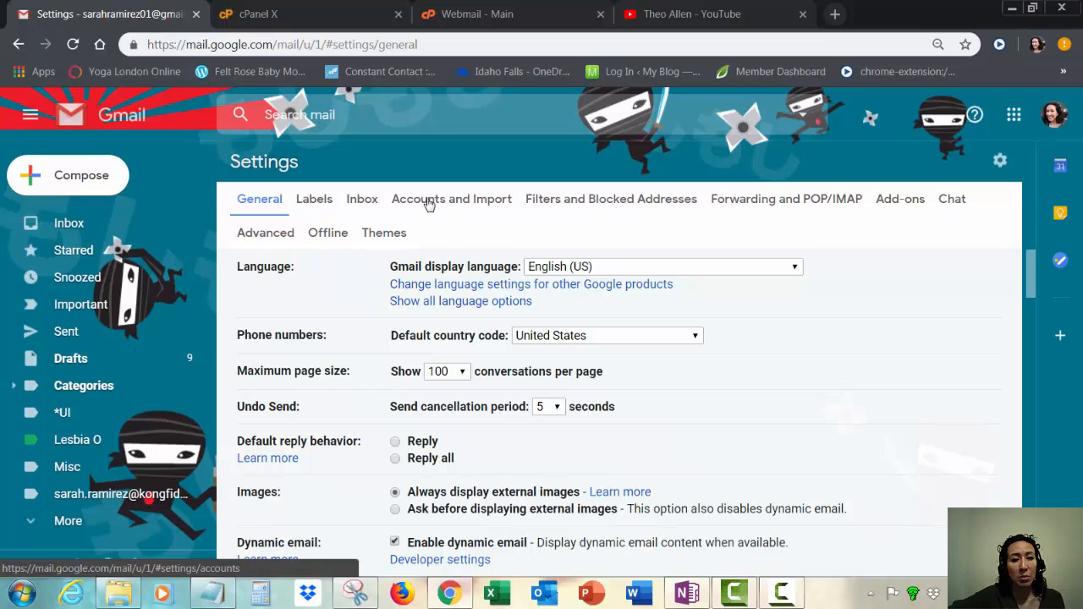
Step: Go to Accounts and Import and begin adding another 'Send mail as' address
click(429, 204)
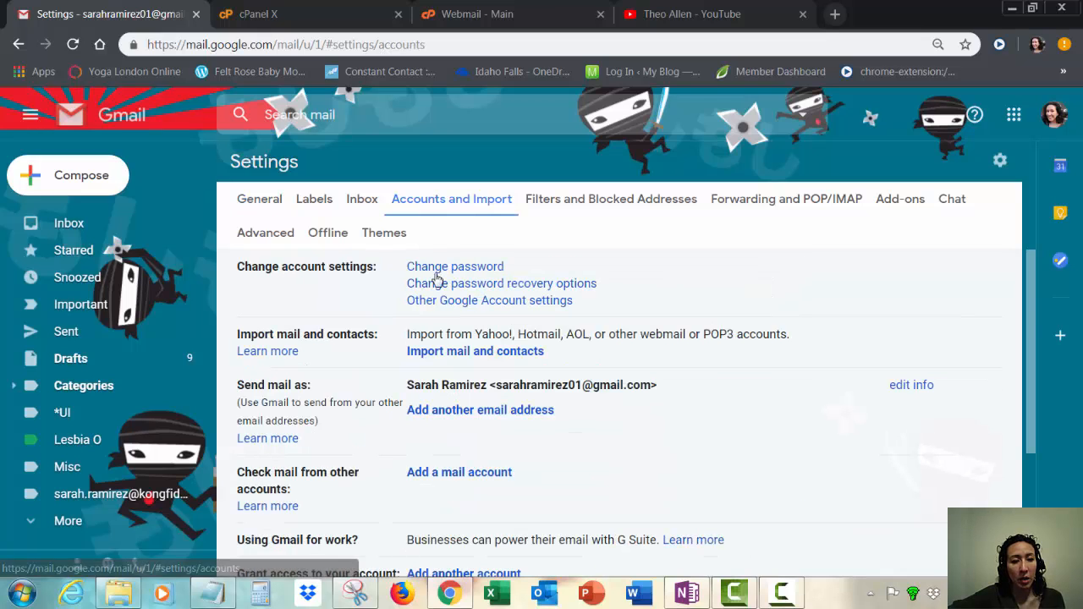
scroll(454, 399, down, 1)
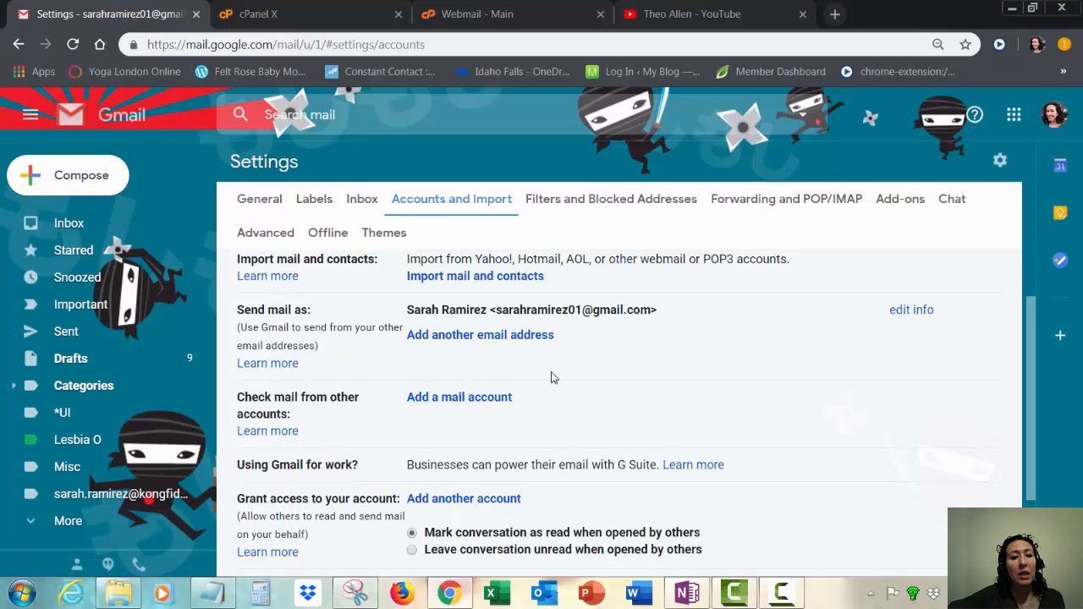
click(502, 336)
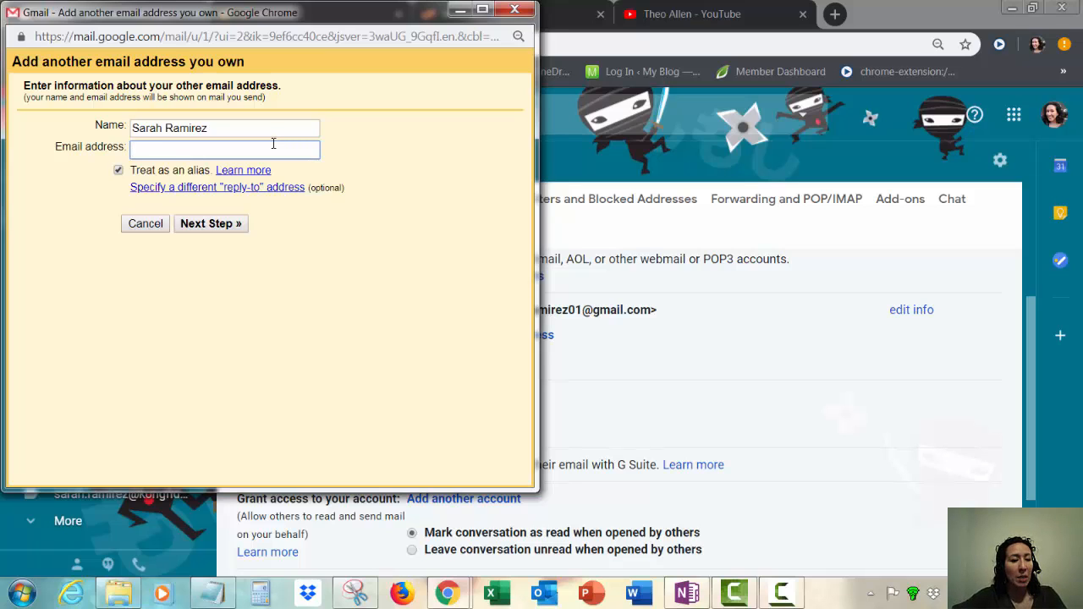
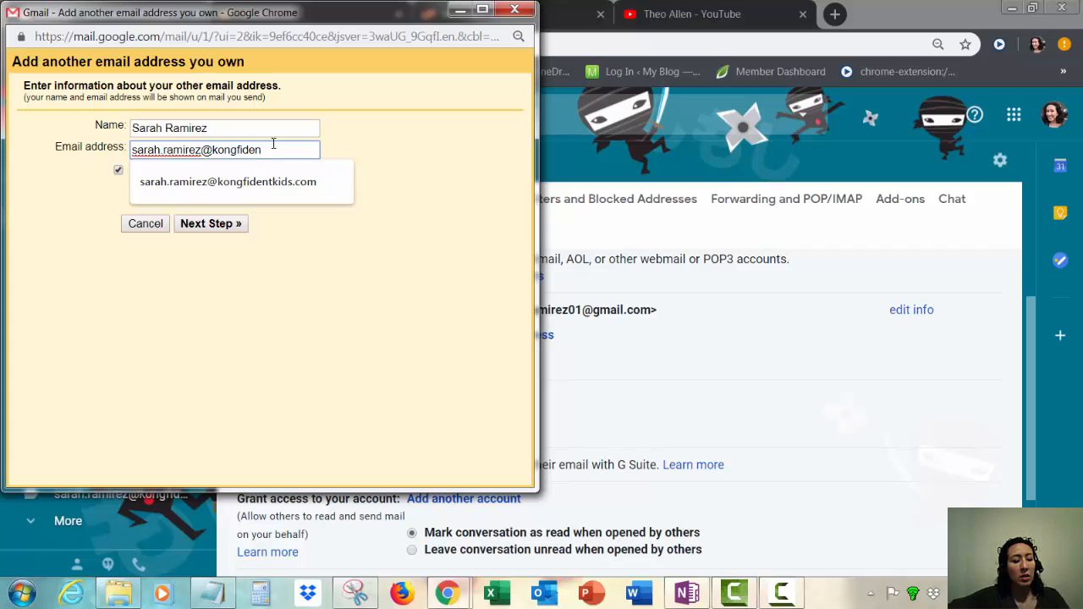
Step: Enter the domain email address as an alias and advance to the SMTP server step
key(Down)
key(Return)
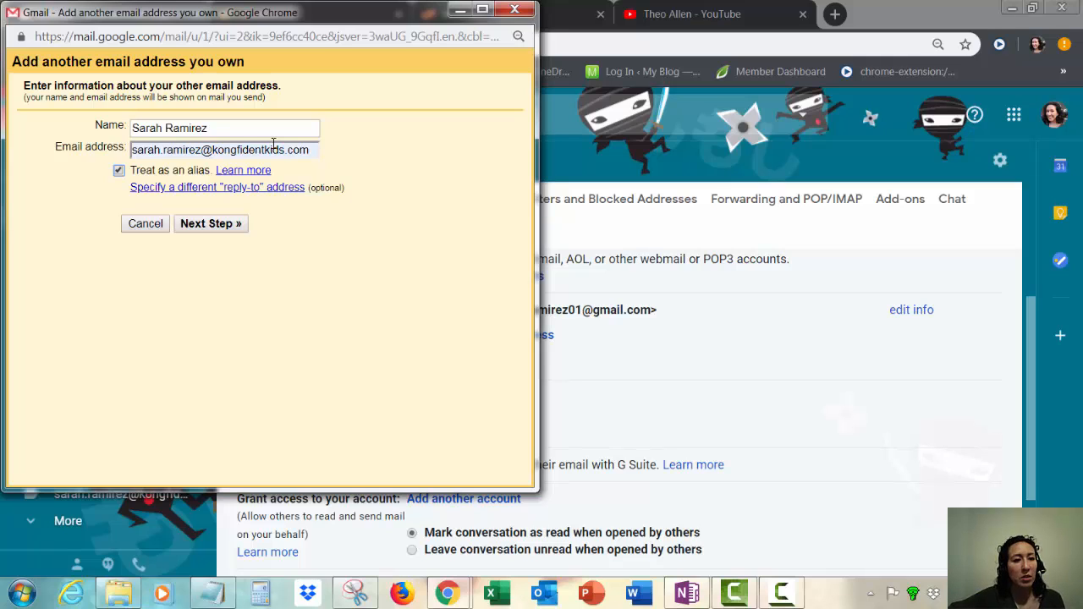
click(212, 224)
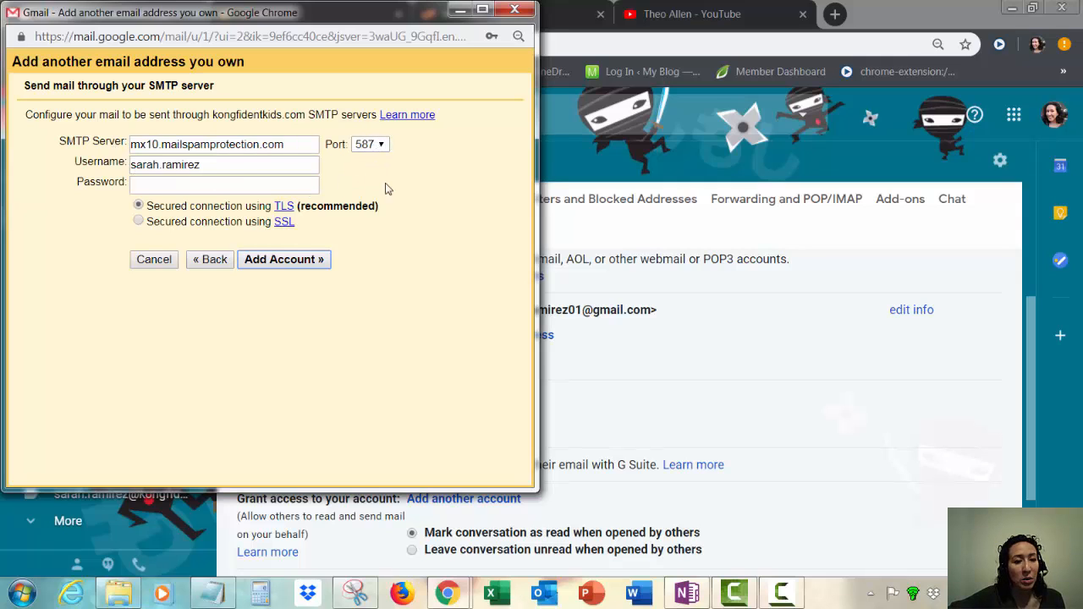
Step: Switch the outgoing connection to SSL and bring up the captured server settings in Snipping Tool
click(139, 222)
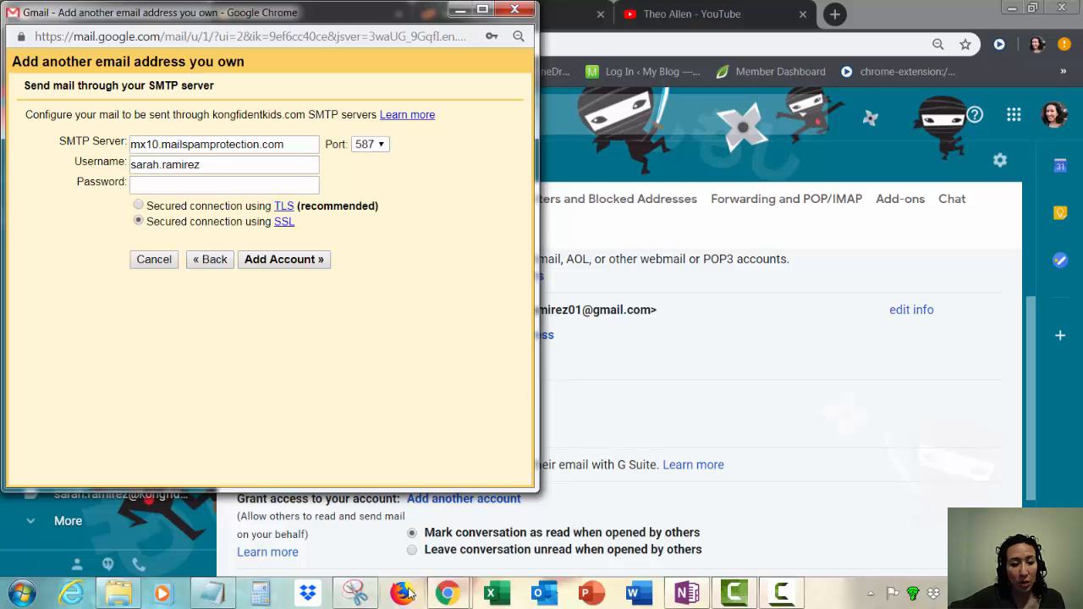
click(355, 592)
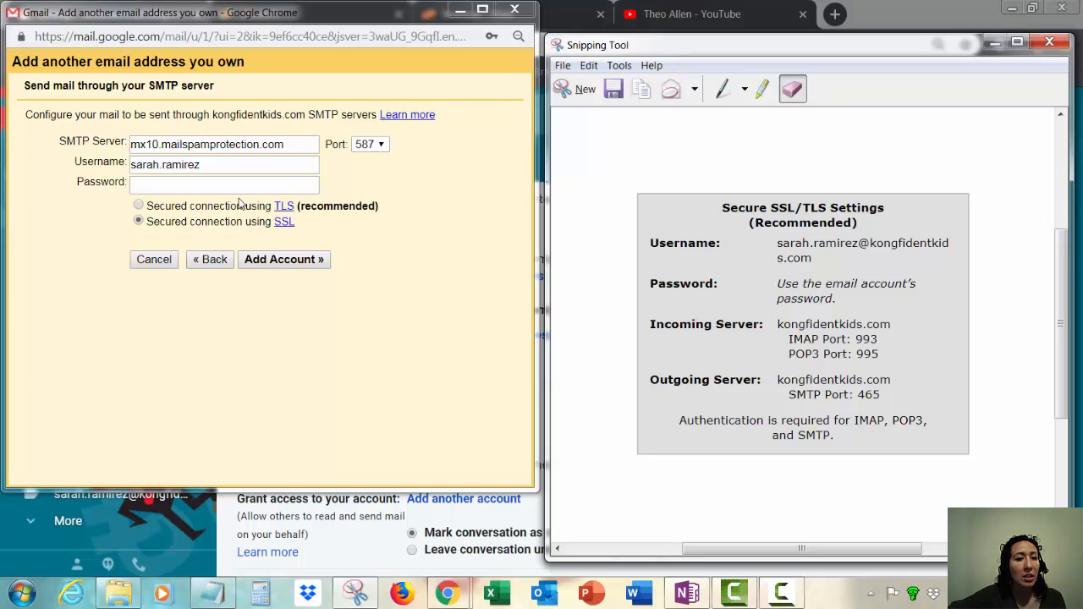
Step: Replace the prefilled SMTP server name with kongfidentkids.com
click(291, 148)
double_click(291, 148)
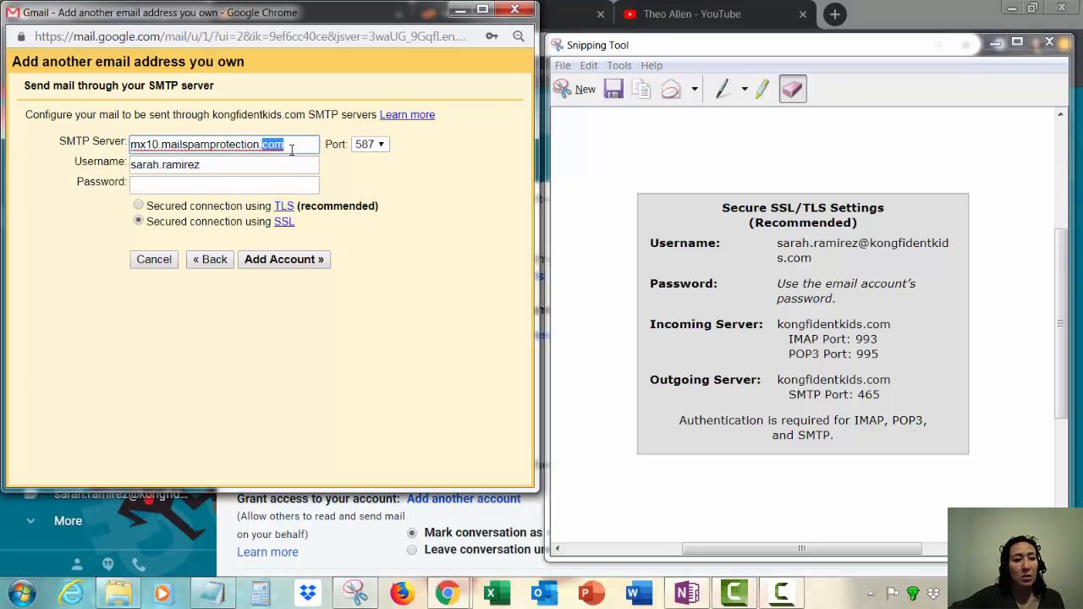
key(BackSpace)
key(BackSpace)
key(BackSpace)
key(BackSpace)
key(BackSpace)
key(BackSpace)
key(BackSpace)
key(BackSpace)
key(BackSpace)
key(BackSpace)
key(BackSpace)
key(BackSpace)
key(BackSpace)
key(BackSpace)
key(BackSpace)
key(BackSpace)
key(BackSpace)
key(BackSpace)
key(BackSpace)
key(BackSpace)
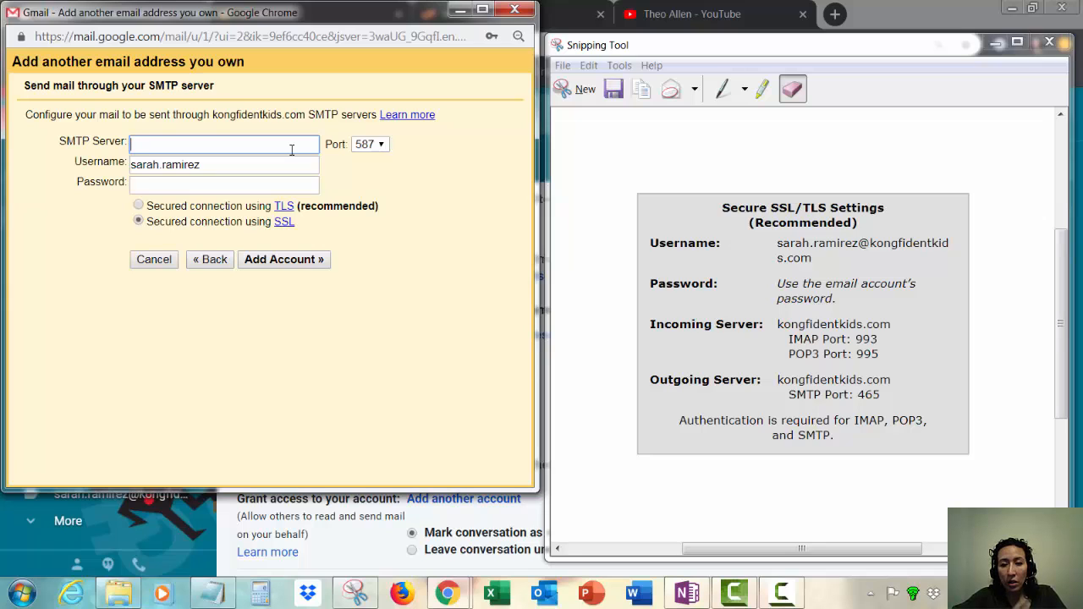
text(k)
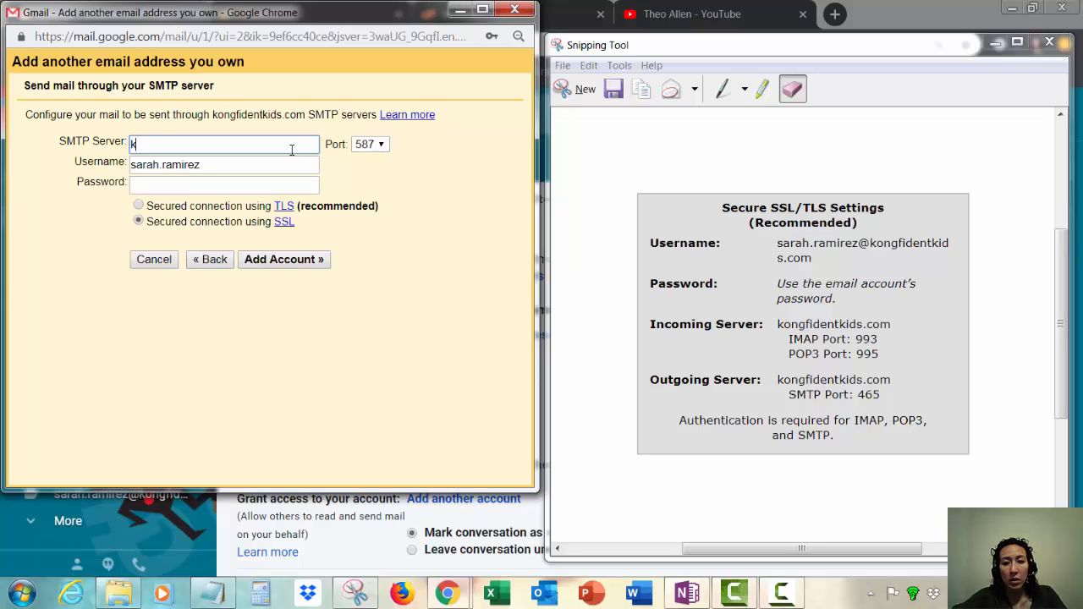
text(ongifdent)
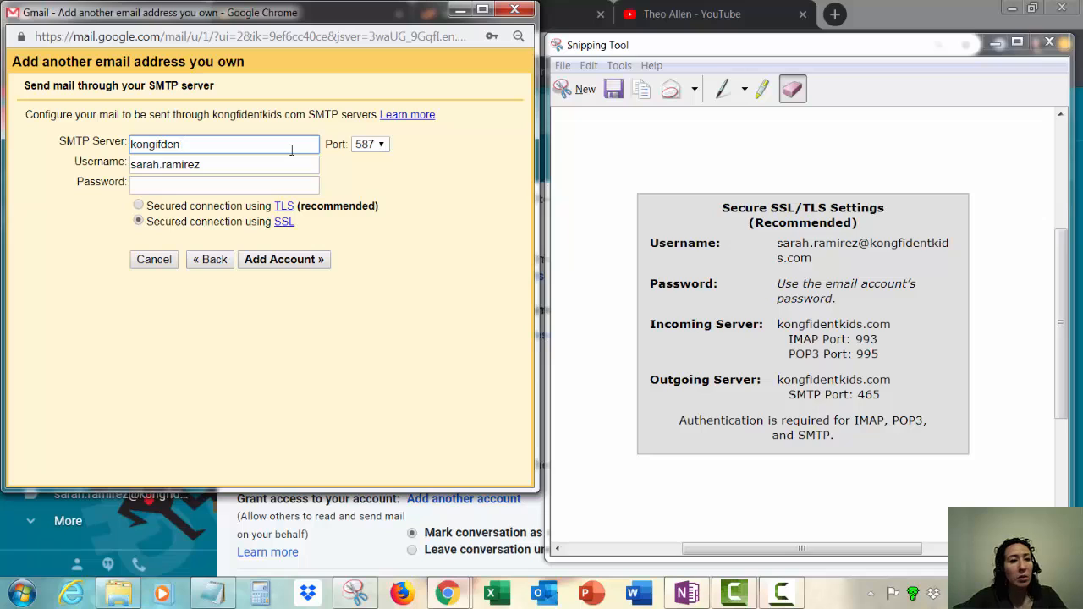
key(BackSpace)
key(BackSpace)
key(BackSpace)
key(BackSpace)
key(BackSpace)
text(fidne)
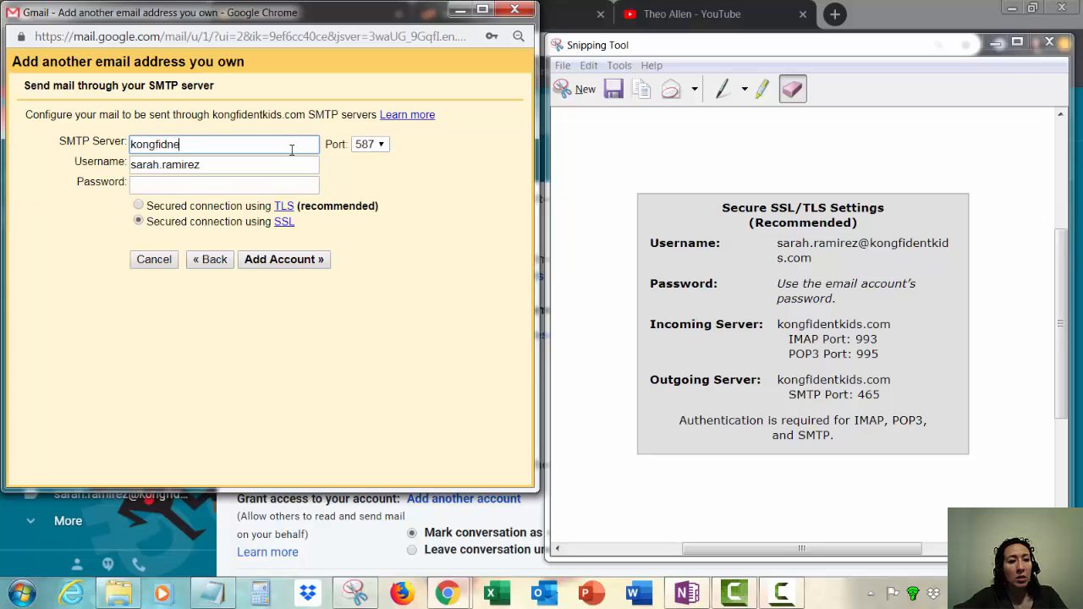
key(BackSpace)
key(BackSpace)
key(BackSpace)
text(dent)
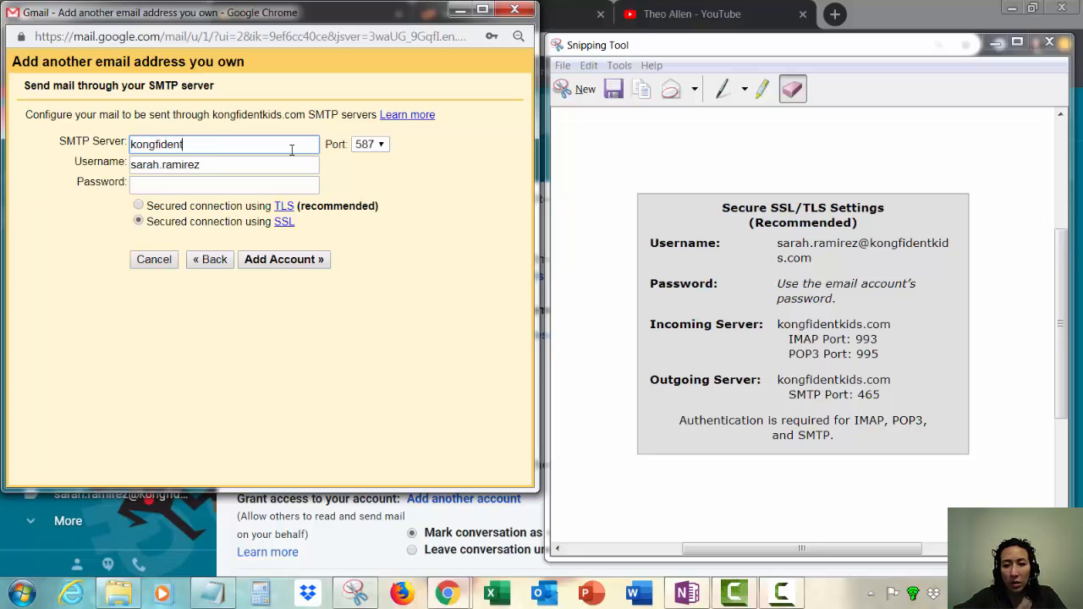
text(kids.com)
key(Tab)
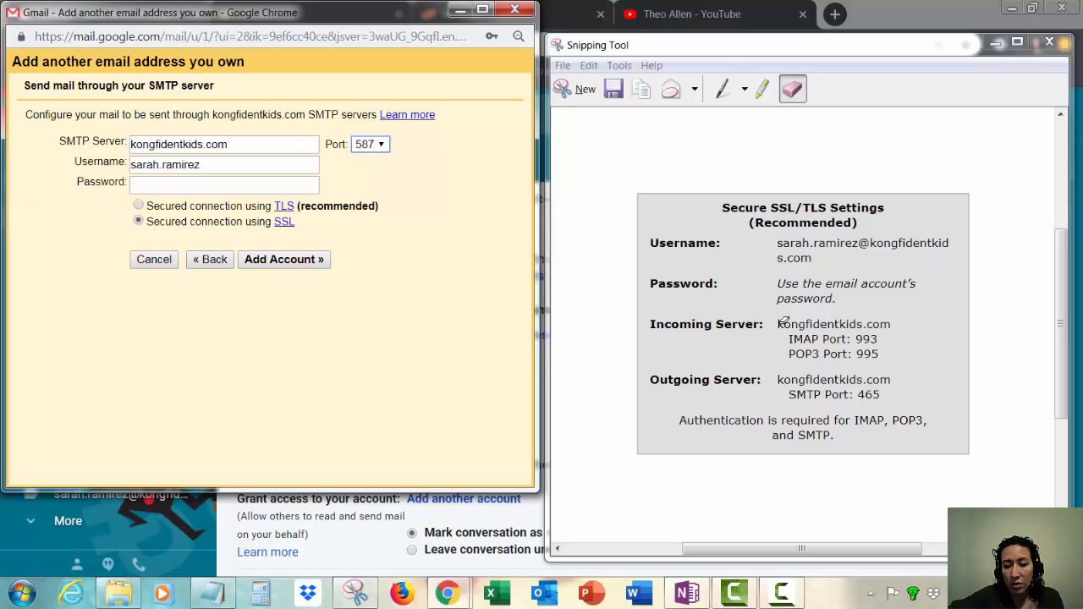
Step: Highlight the incoming and outgoing server names kongfidentkids.com in the settings capture
click(762, 88)
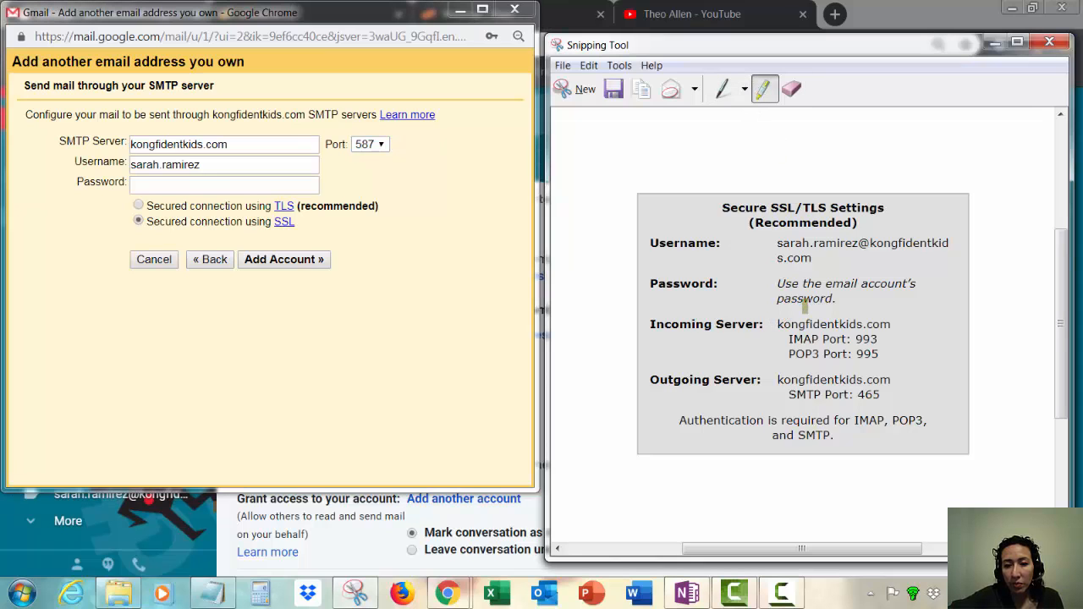
drag(780, 323, 889, 324)
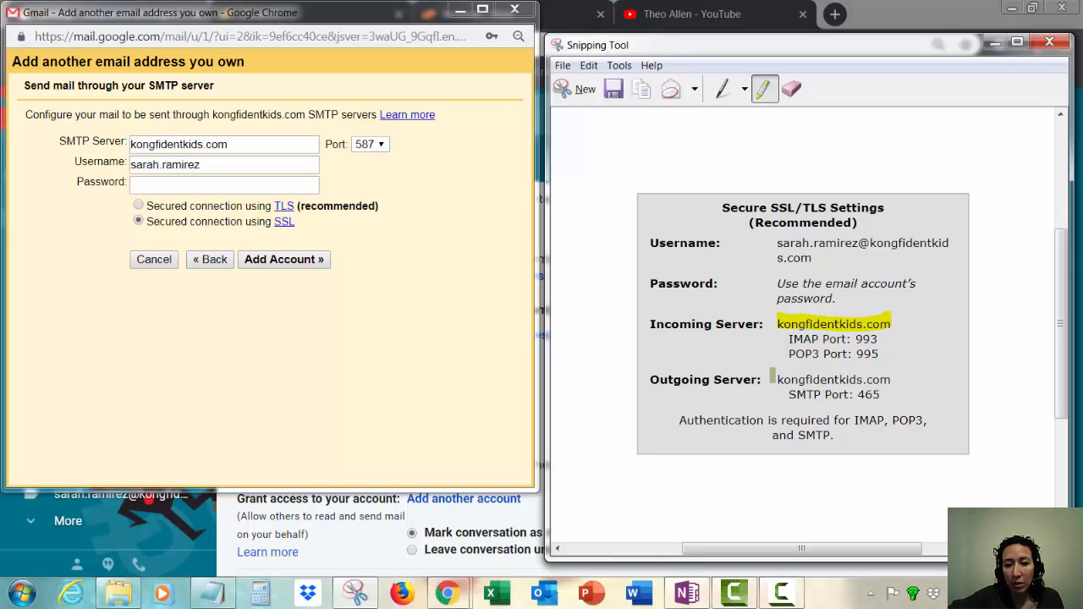
drag(779, 379, 891, 380)
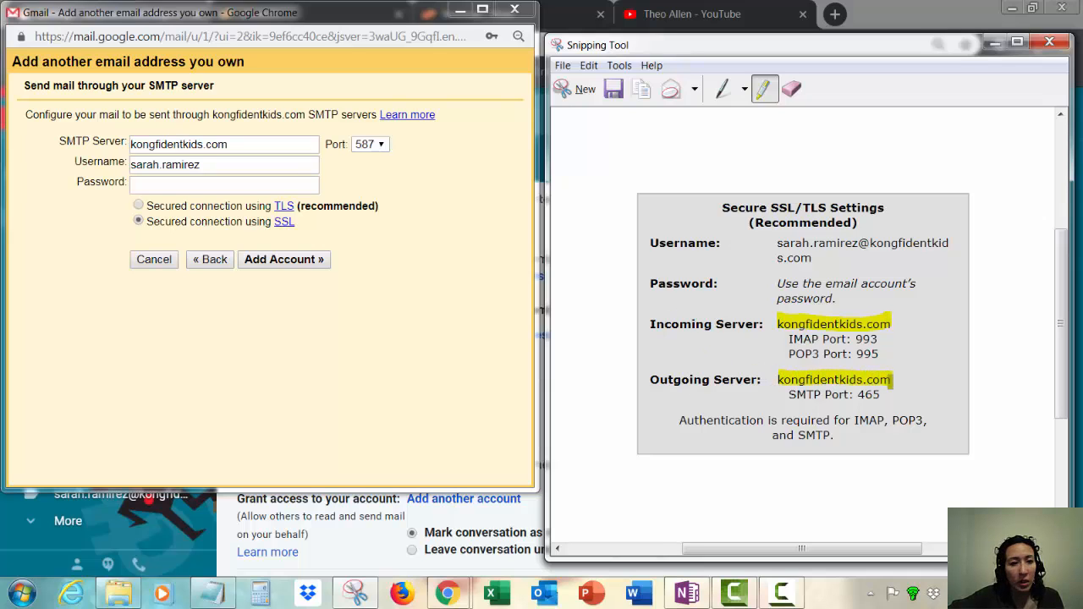
Step: Highlight SMTP port 465 in the capture and set Gmail's SMTP port to 465
click(382, 145)
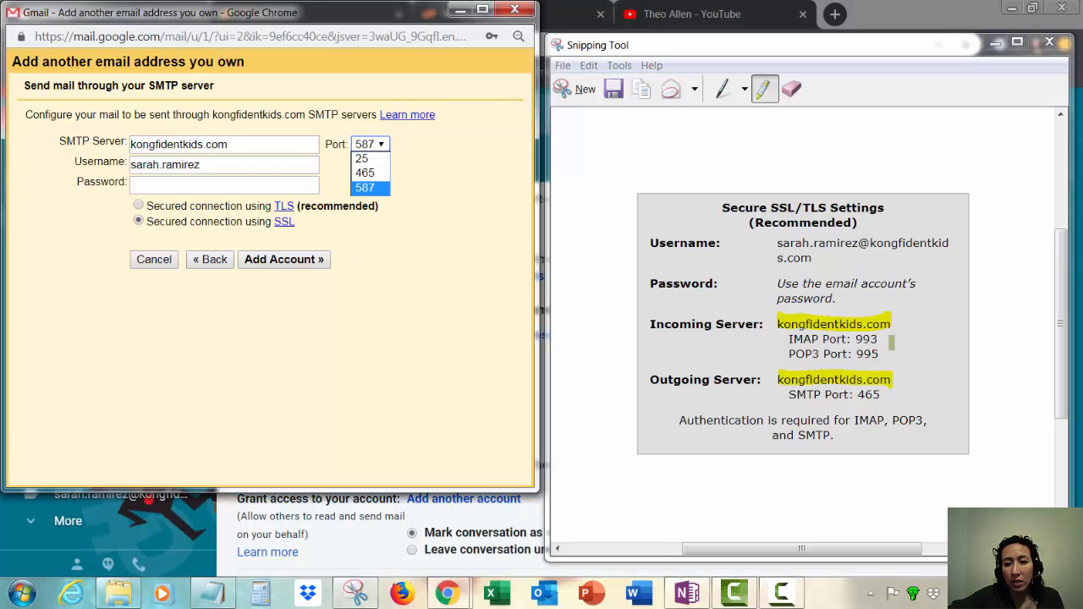
click(857, 394)
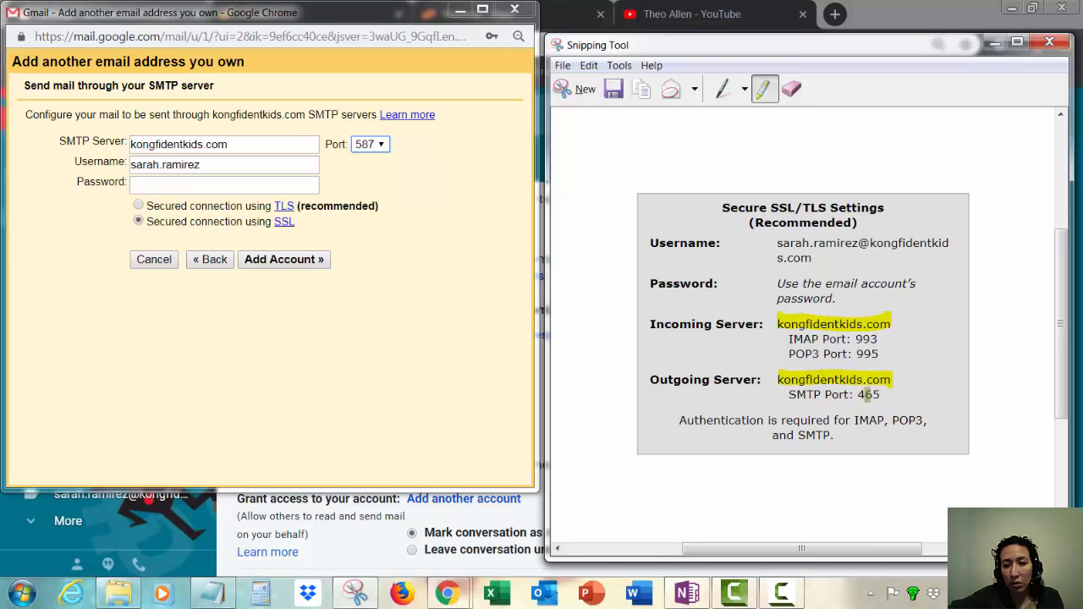
drag(857, 394, 880, 395)
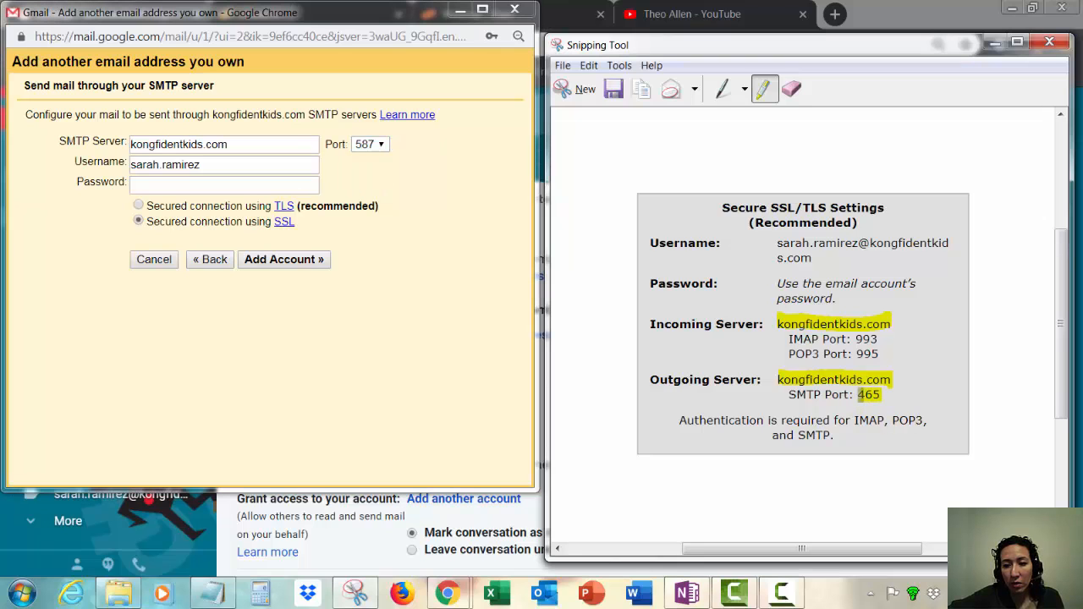
click(383, 145)
click(380, 175)
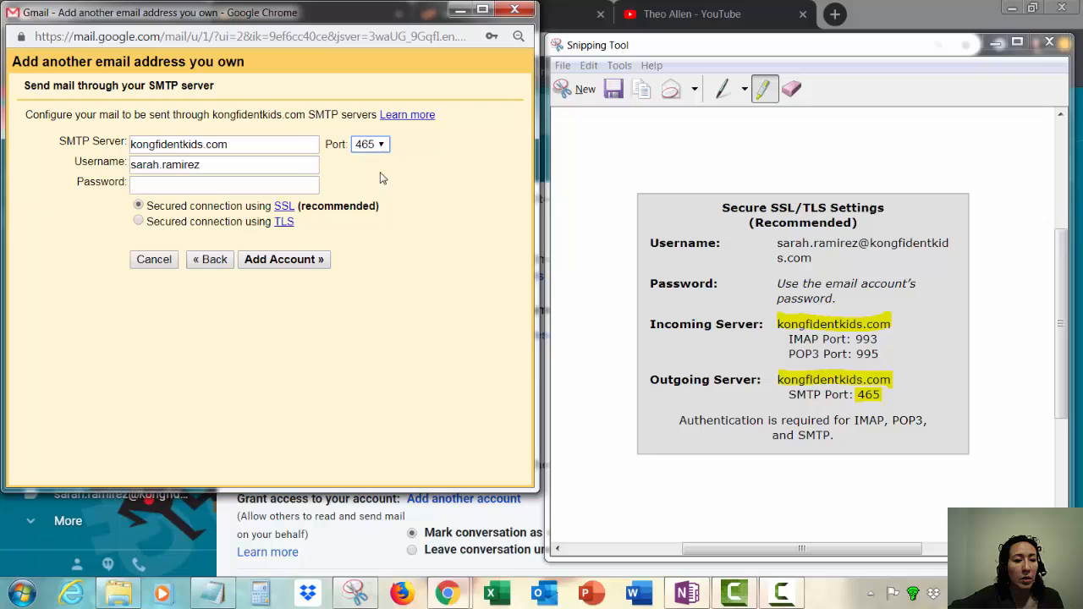
Step: Fill in the domain address as SMTP username with its account password, then add the account
click(286, 164)
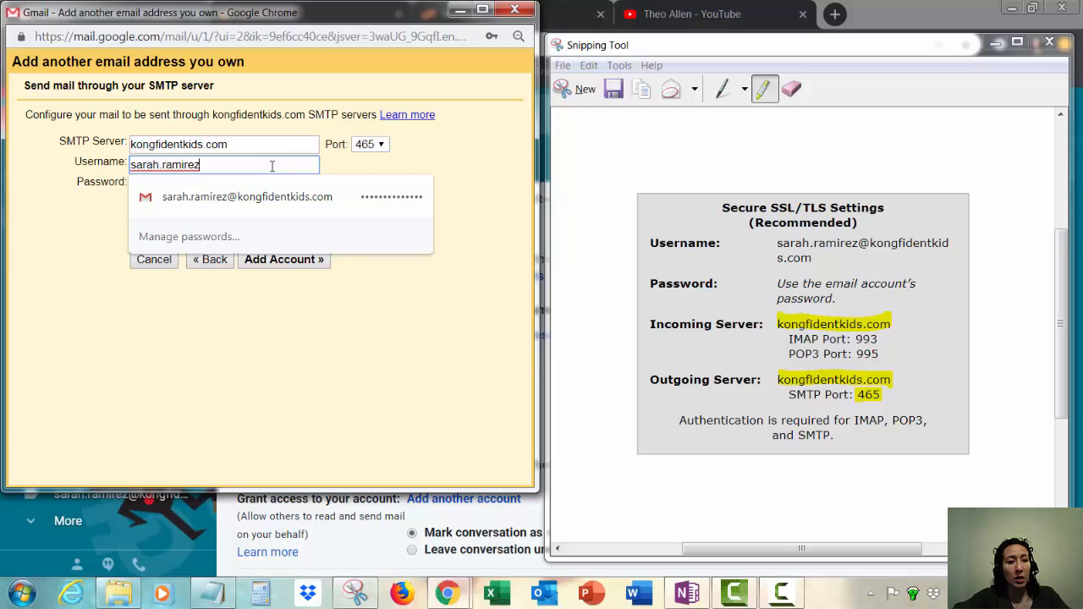
text(@)
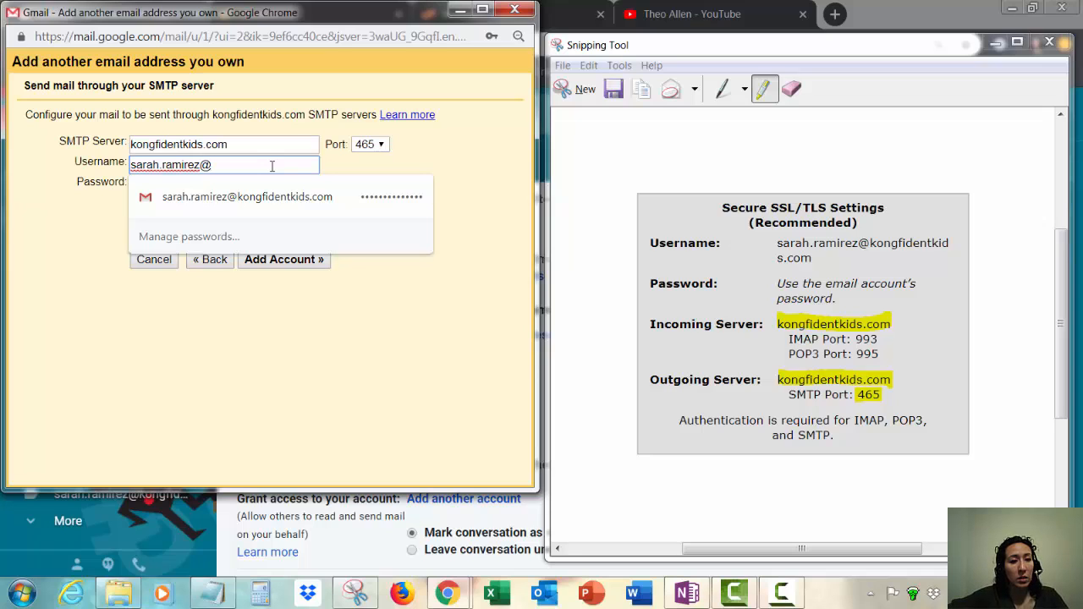
key(Down)
key(Return)
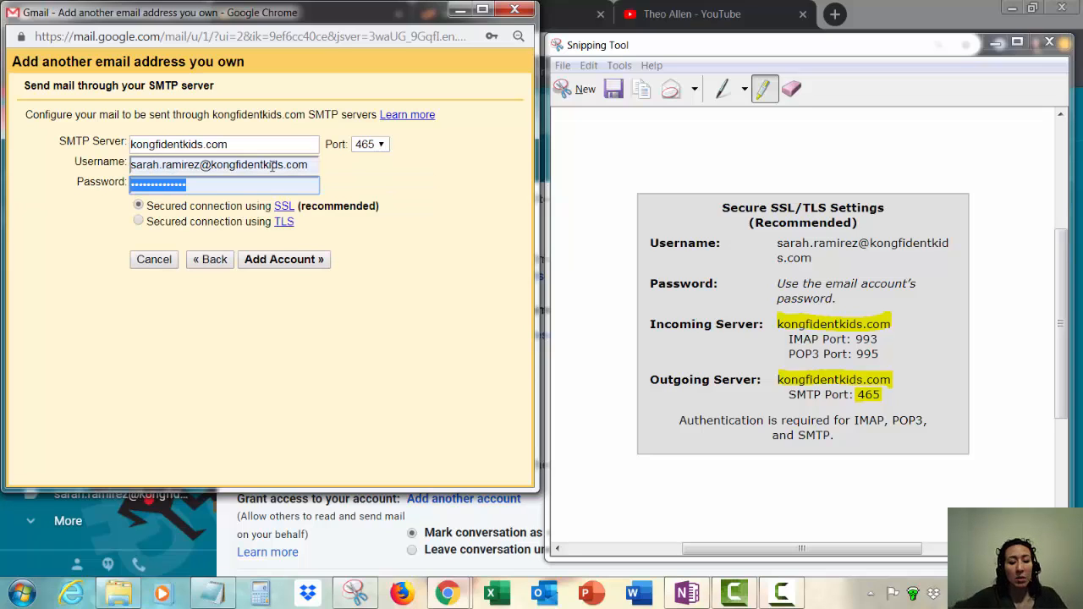
text(p)
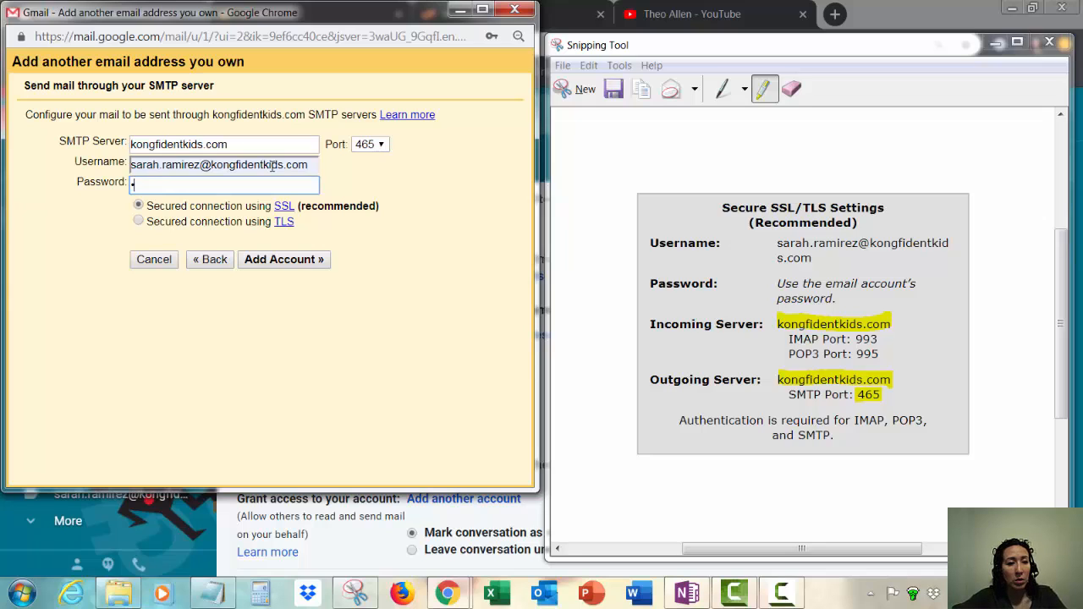
text(••••••)
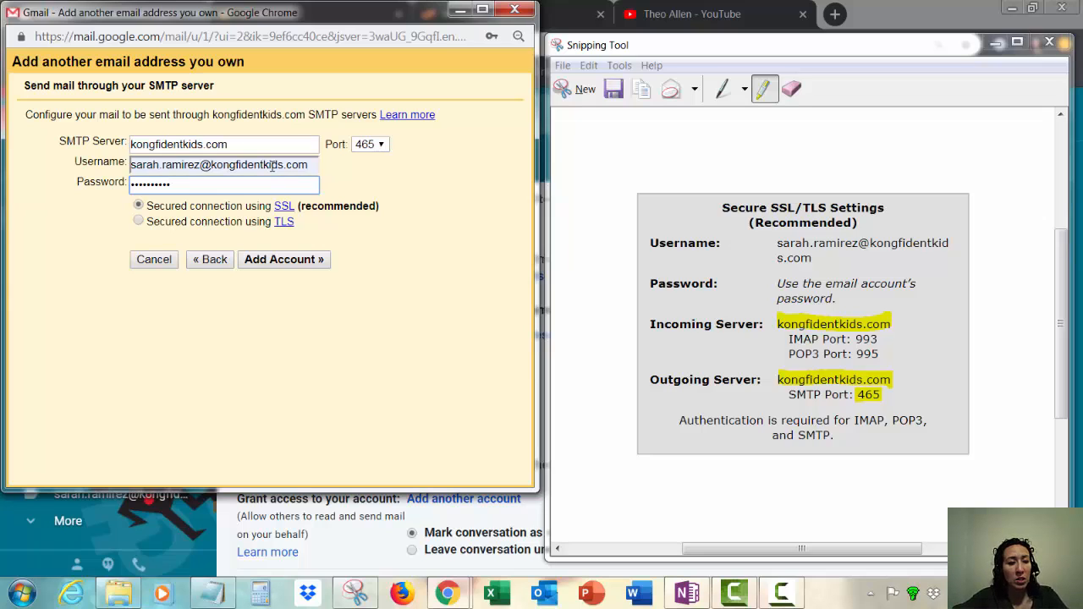
text(•••)
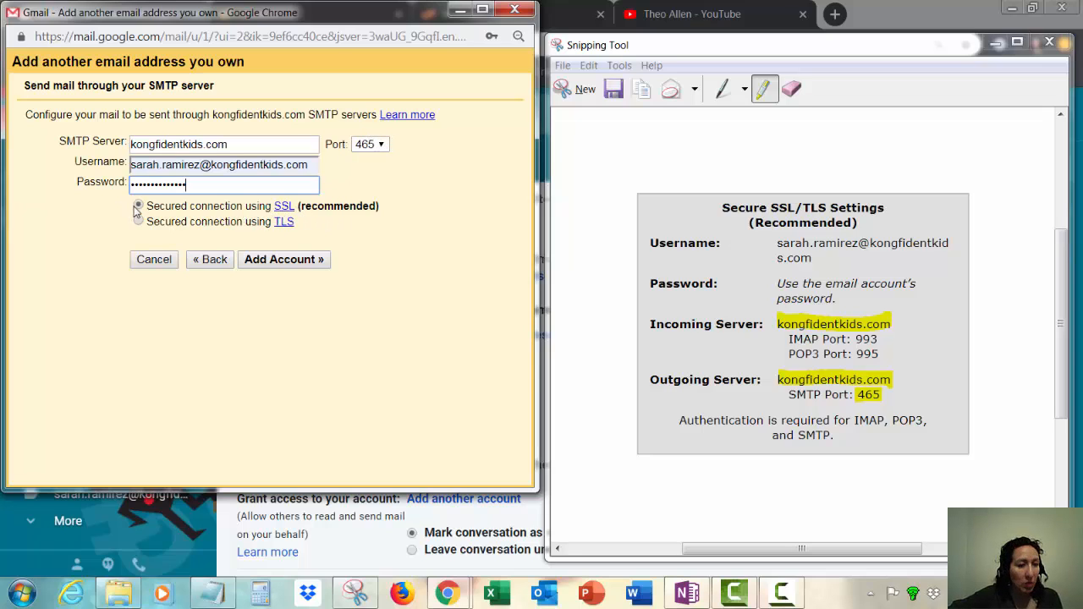
click(284, 259)
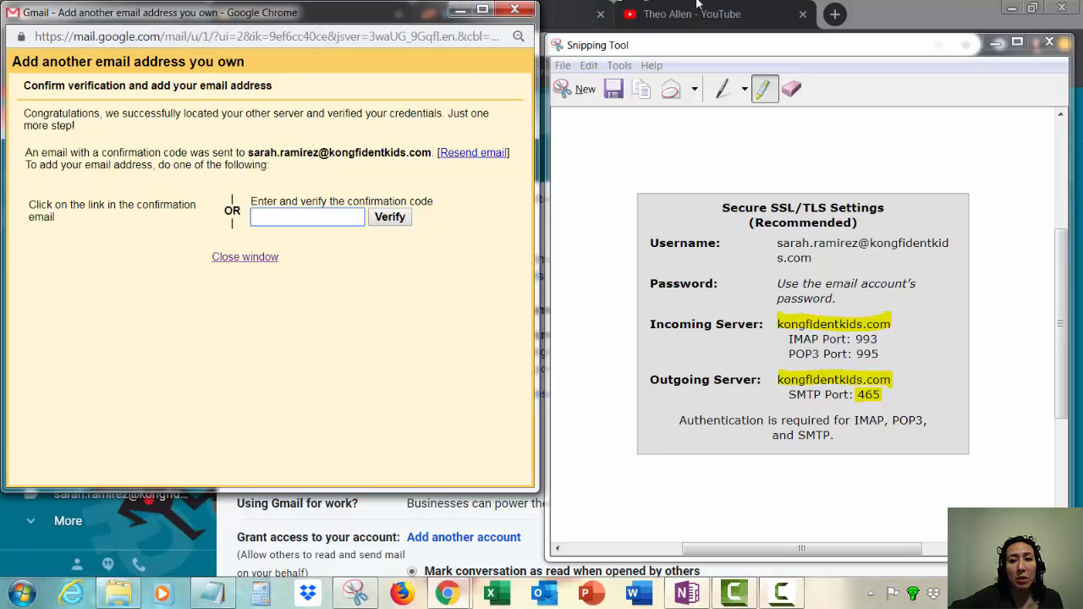
Step: Return to the main Gmail window and open the inbox
click(863, 12)
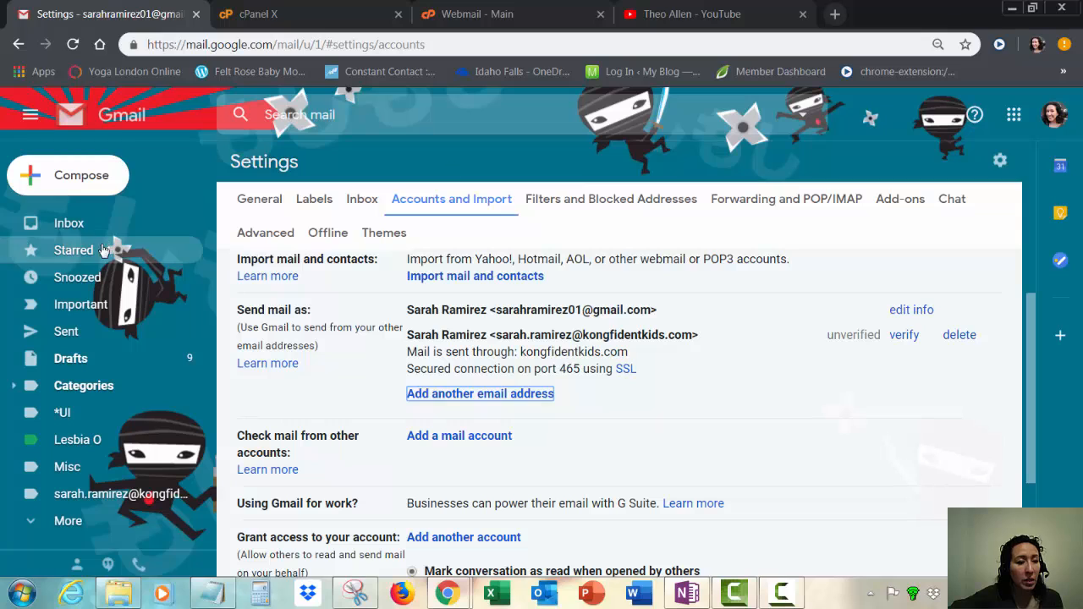
click(77, 232)
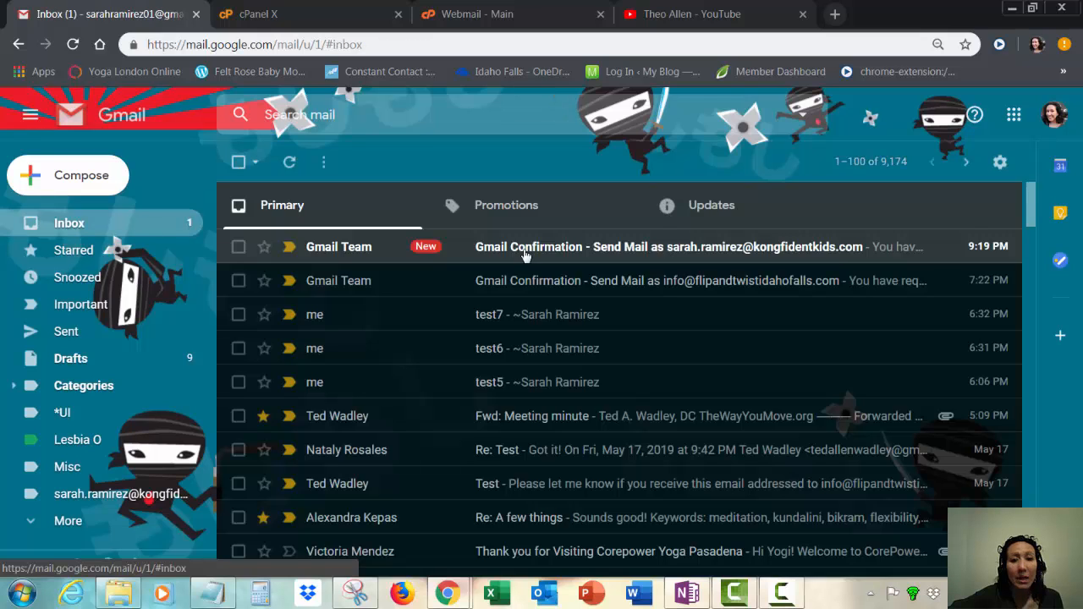
Step: Open the Send Mail confirmation email and copy its confirmation code
click(674, 249)
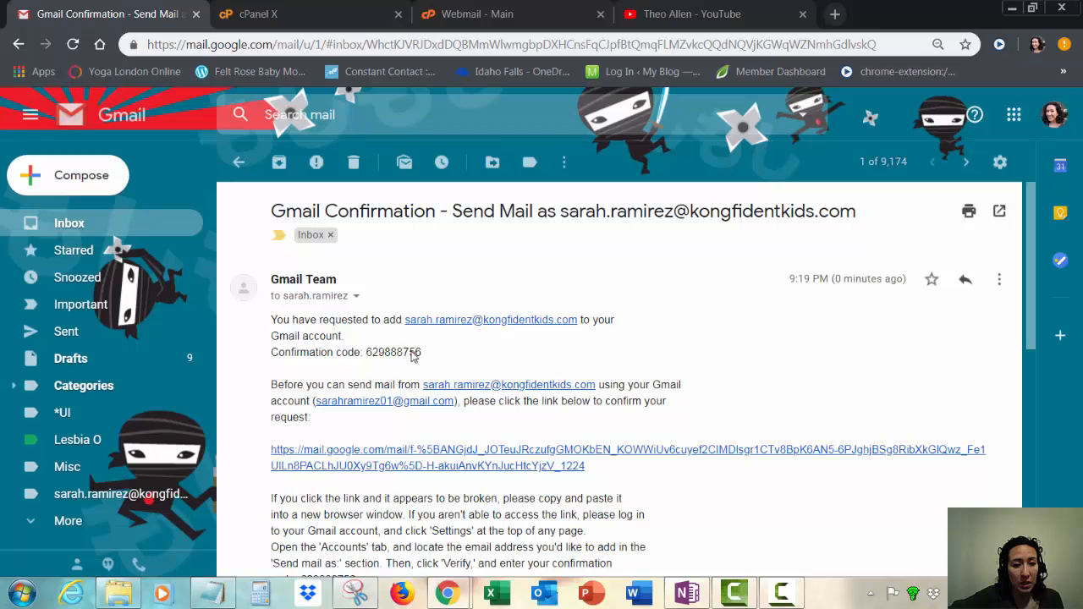
drag(421, 354, 367, 352)
click(367, 352)
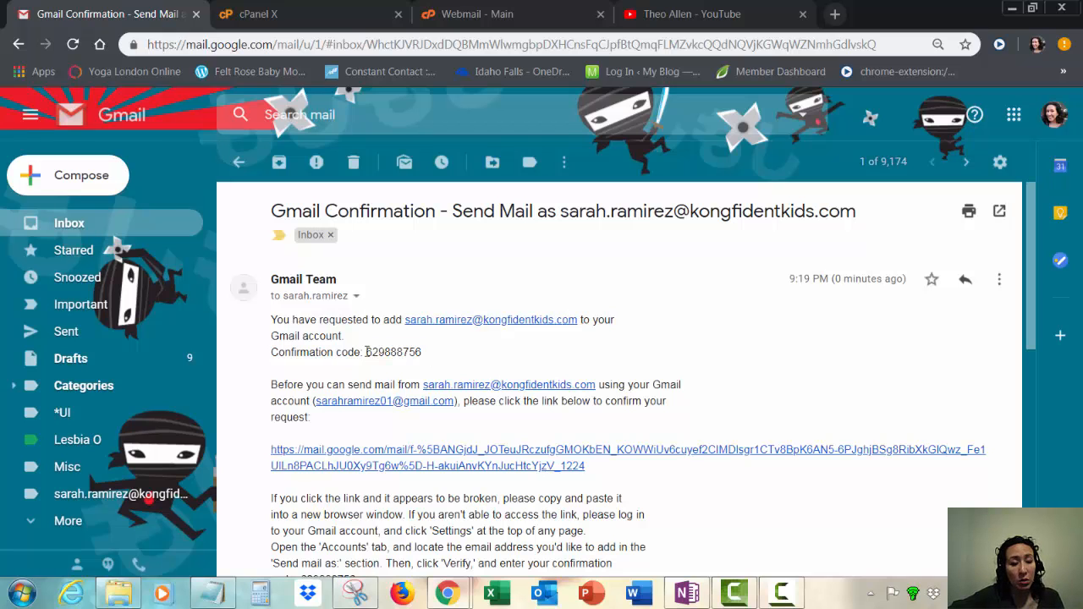
double_click(367, 352)
key(ctrl+c)
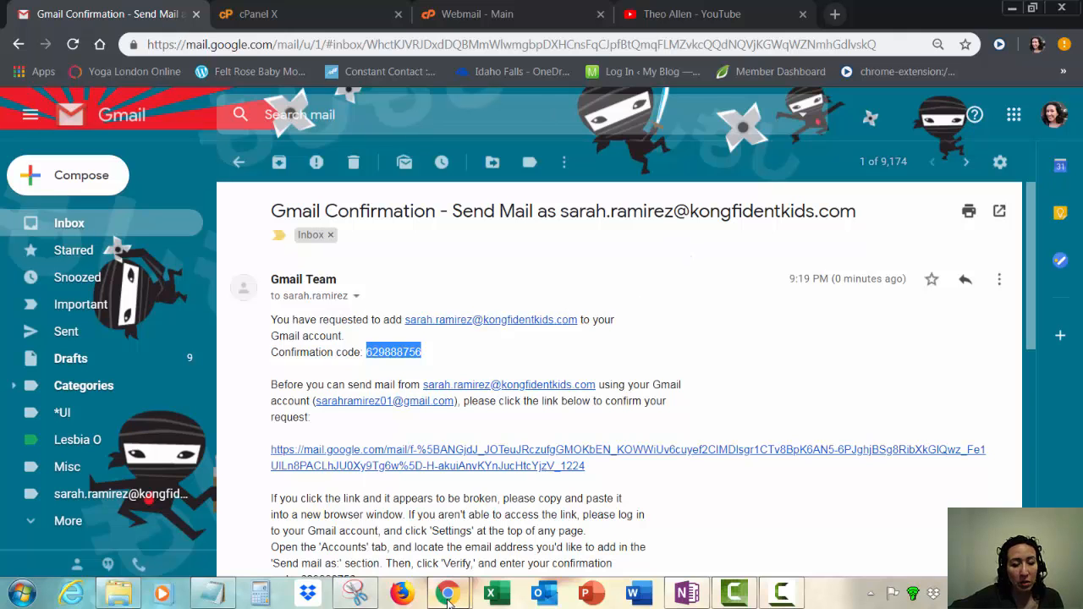
Step: Paste the confirmation code into the verification popup and verify it
mouse_move(448, 592)
click(541, 495)
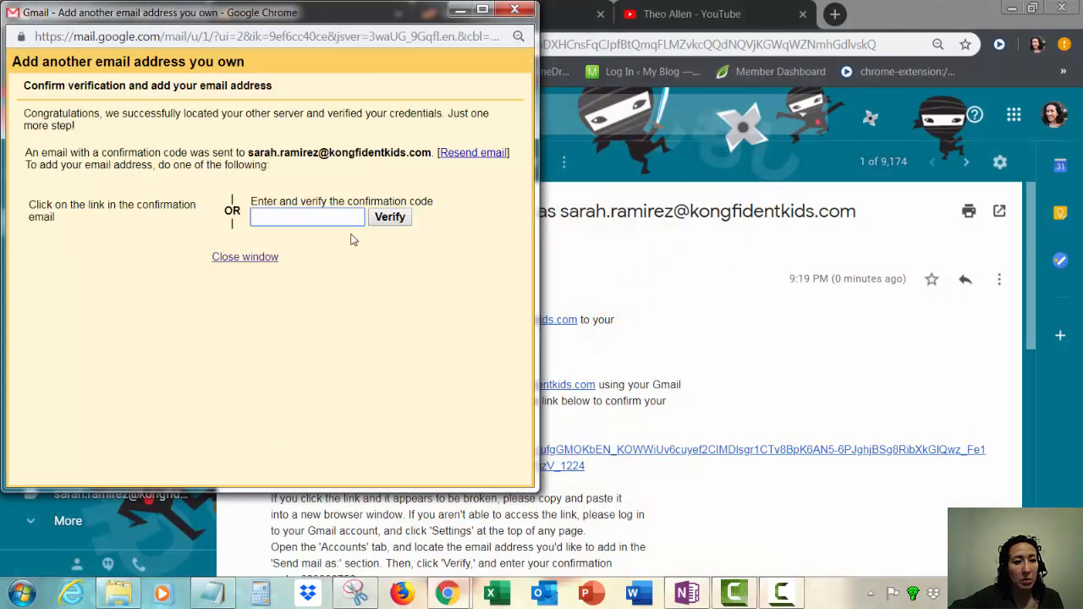
key(ctrl+v)
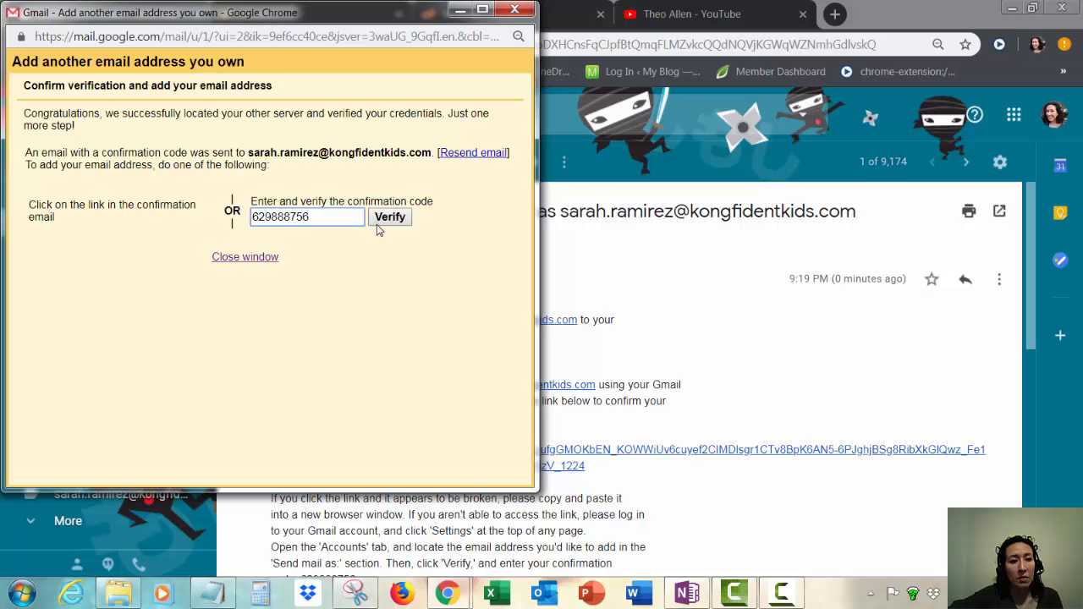
click(377, 223)
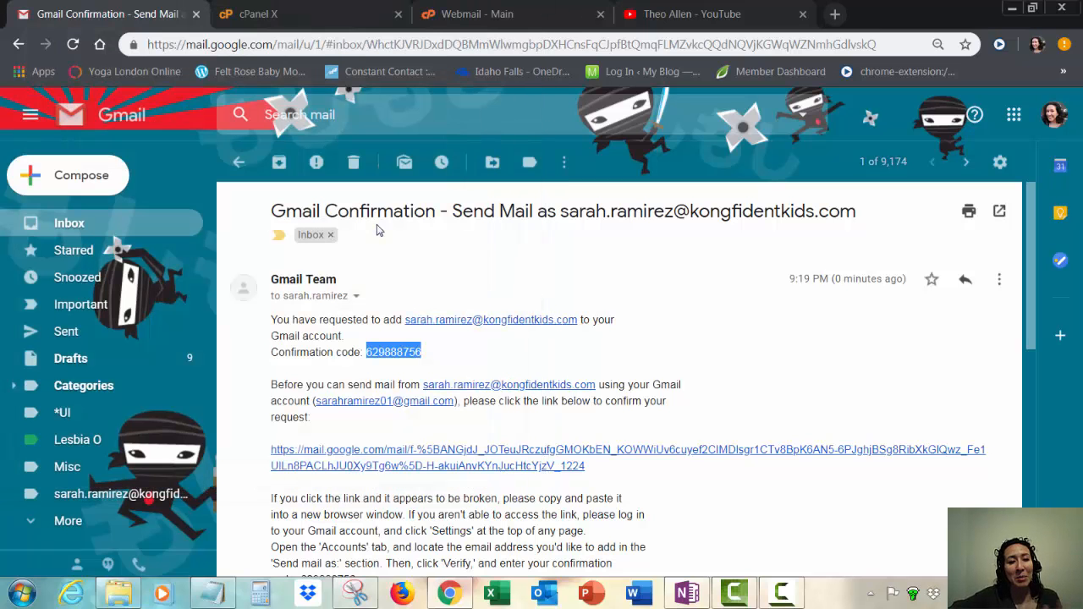
click(81, 230)
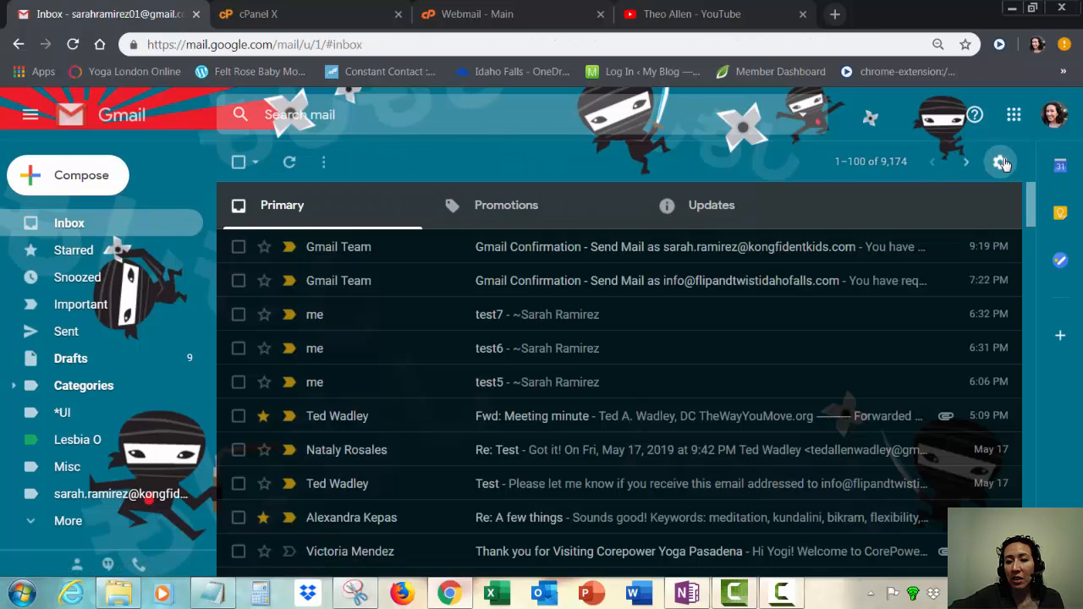
click(1000, 161)
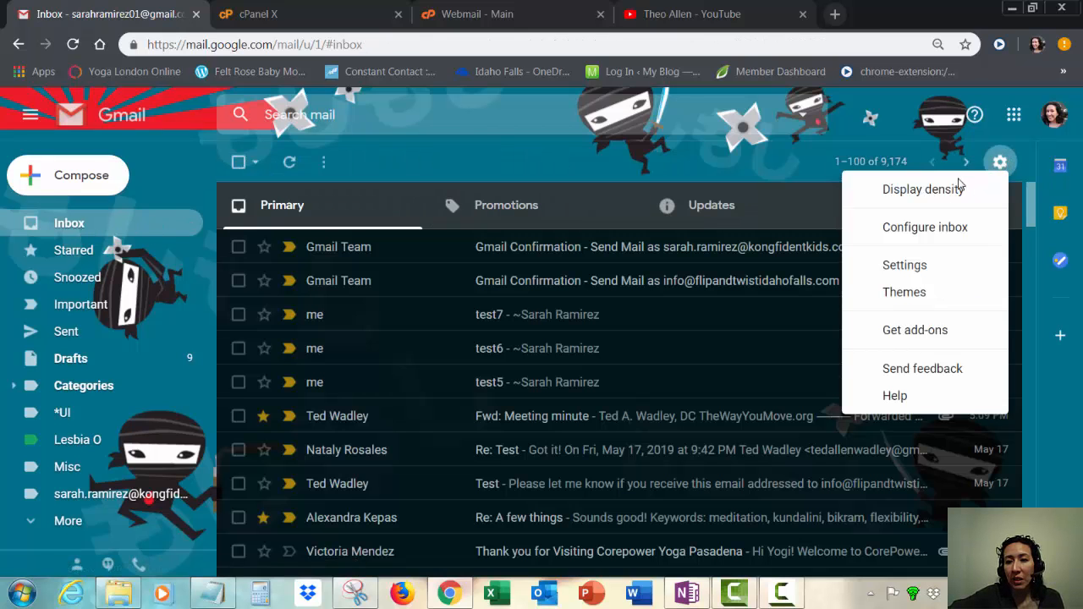
click(920, 267)
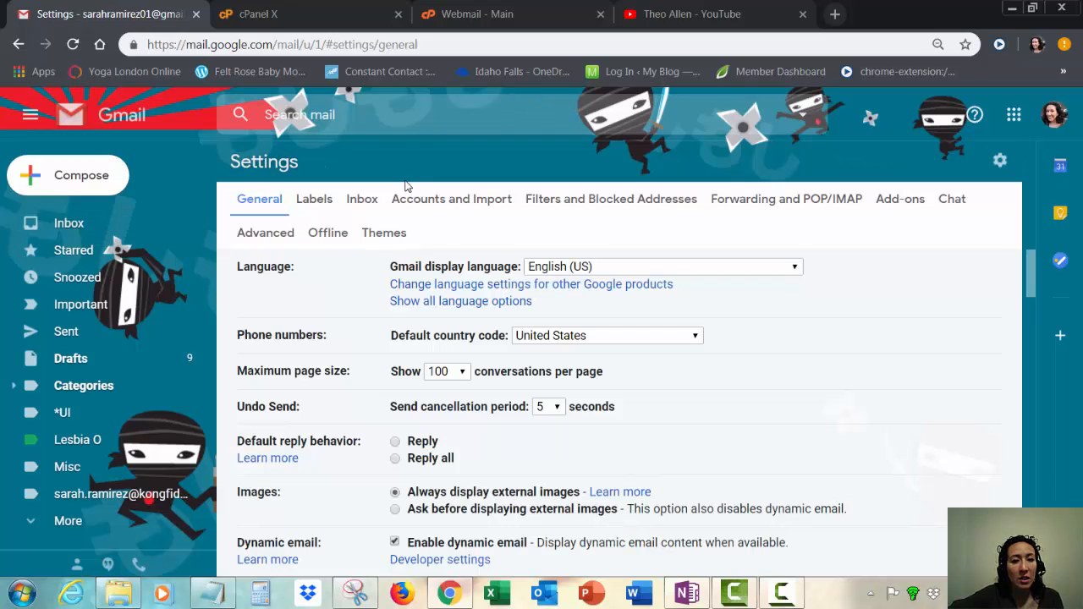
click(418, 200)
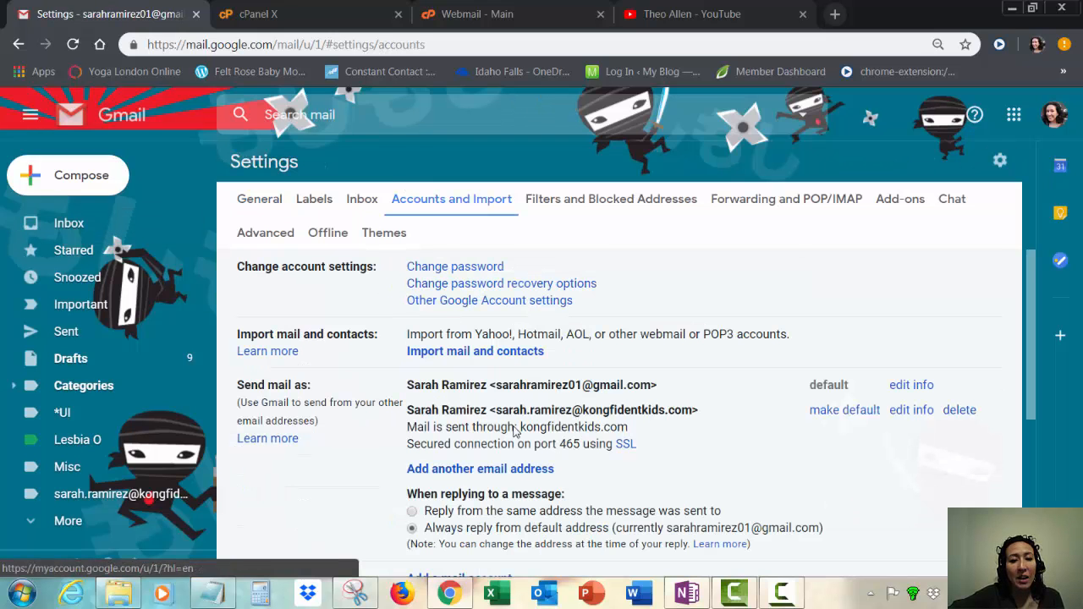
drag(497, 411, 693, 415)
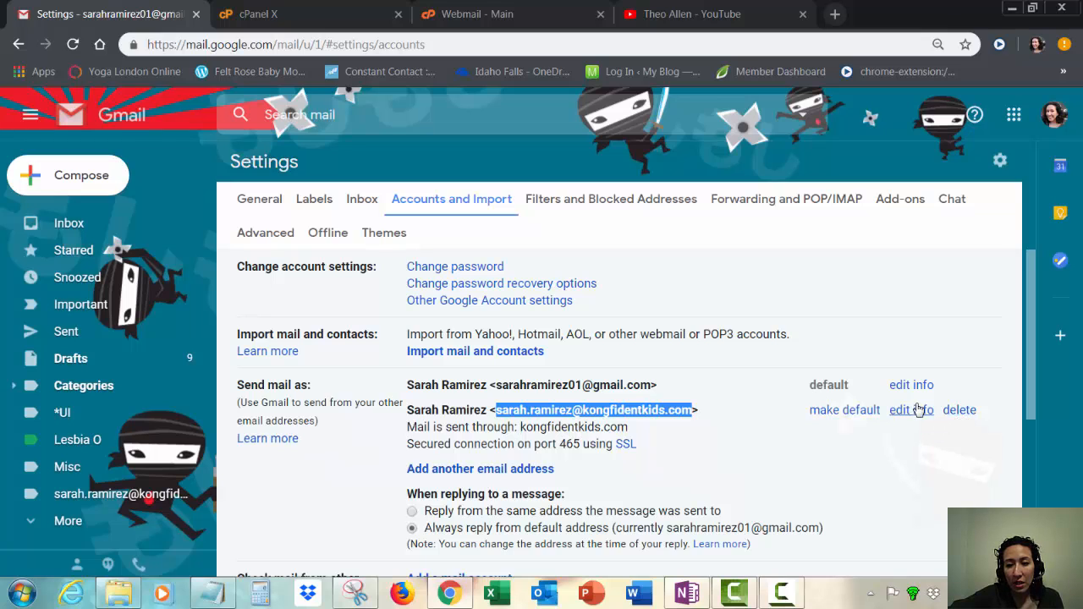
click(695, 426)
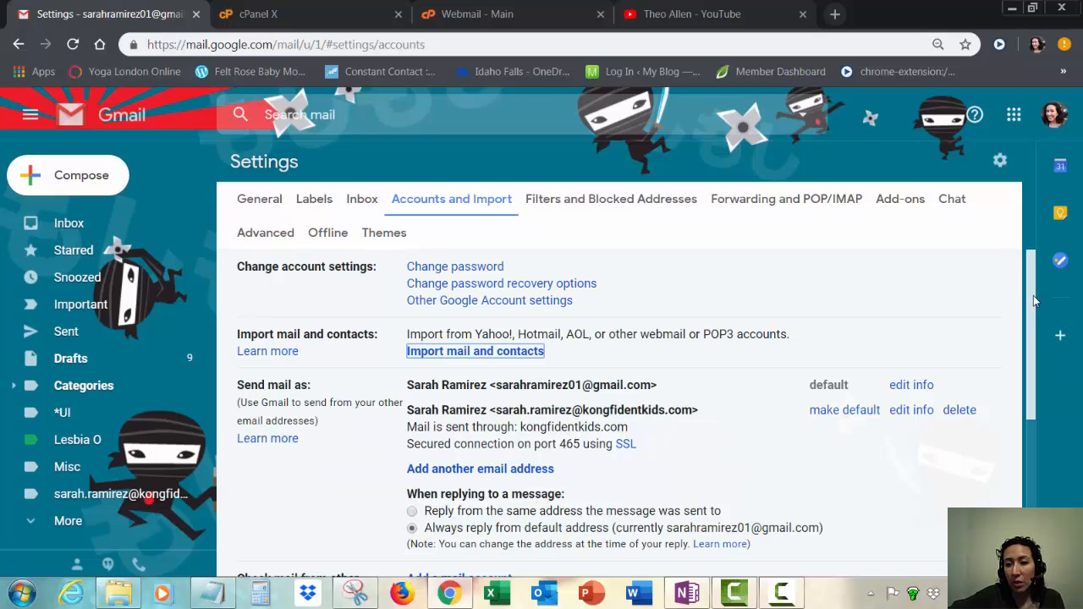
drag(1033, 295, 1040, 373)
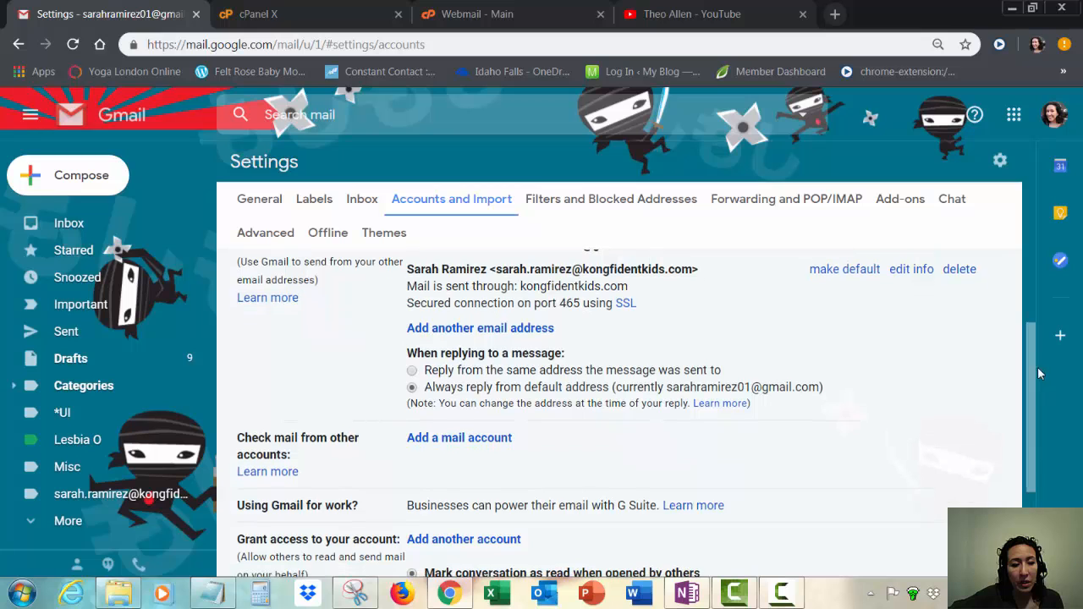
Step: Add the domain address as a mail account to check, choosing POP3 import
click(459, 437)
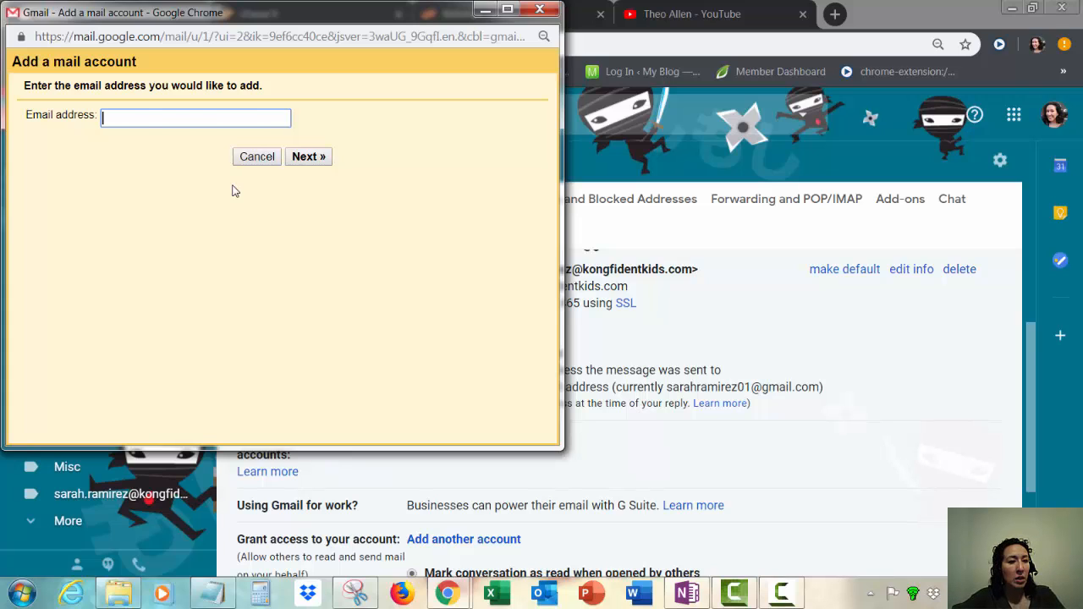
text(sarah.)
key(Down)
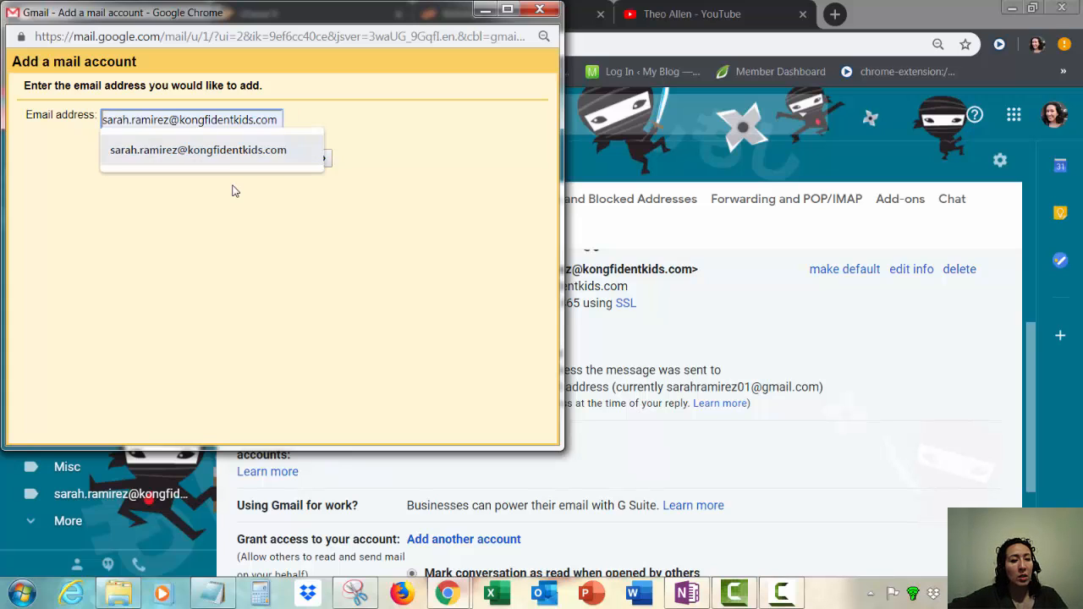
key(Return)
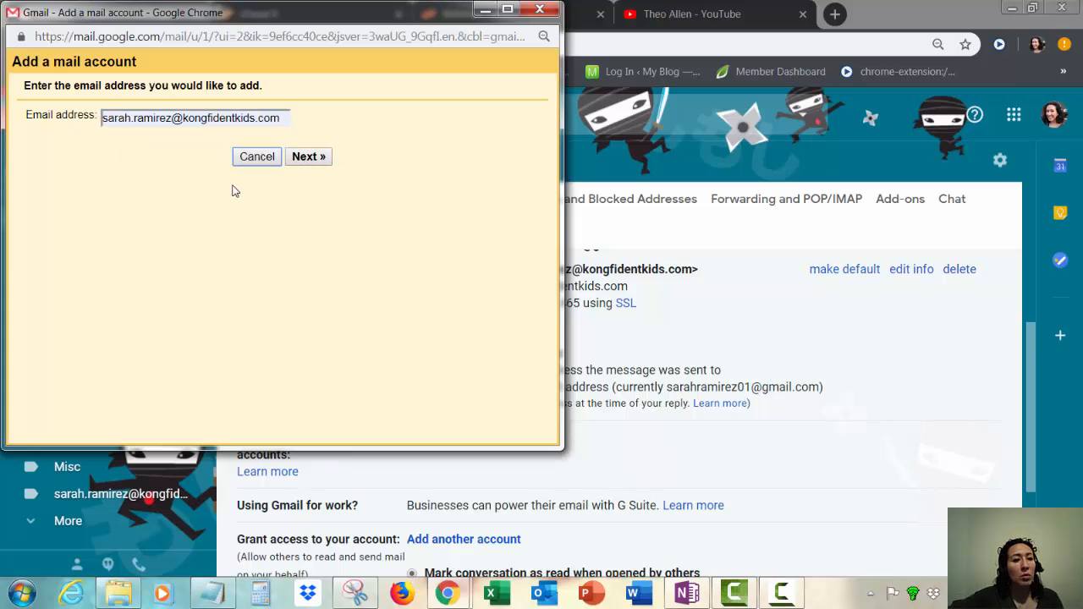
click(308, 157)
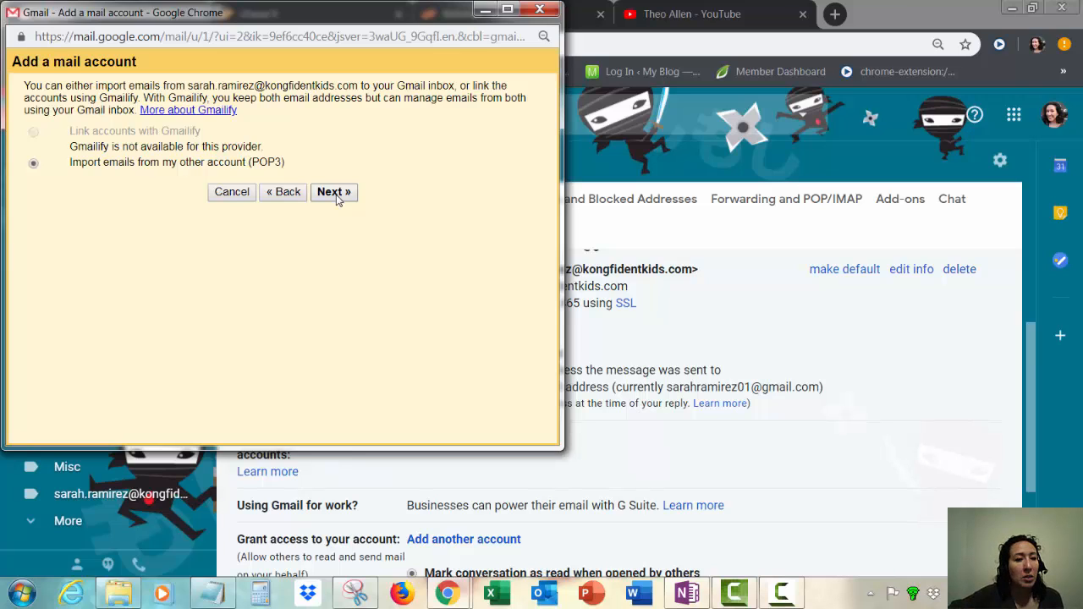
click(333, 192)
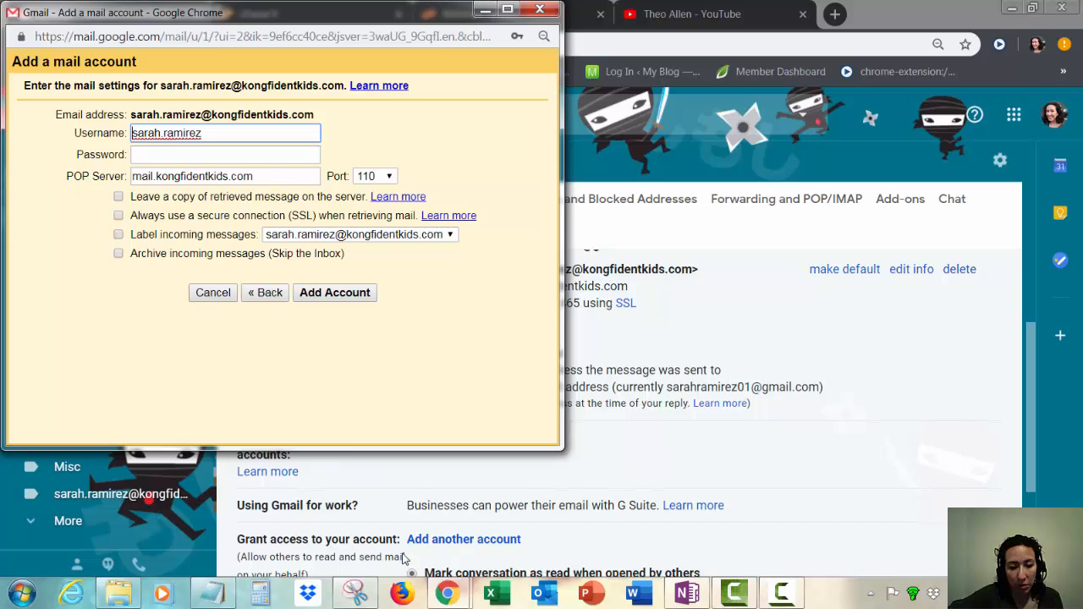
Step: Enter the full e-mail address as username, the account password, and POP server kongfidentkids.com
click(366, 598)
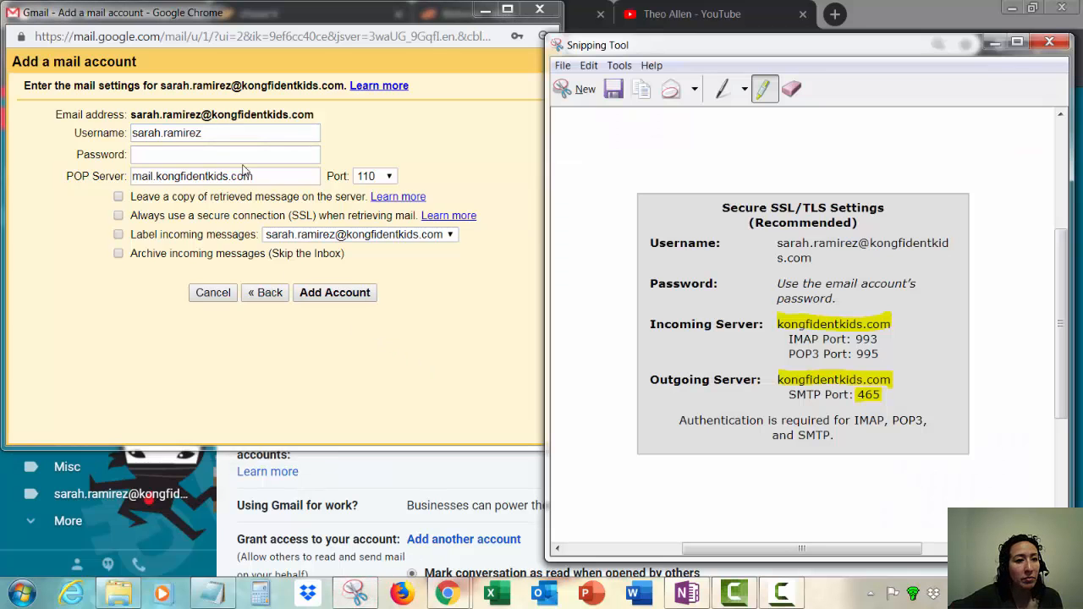
click(262, 133)
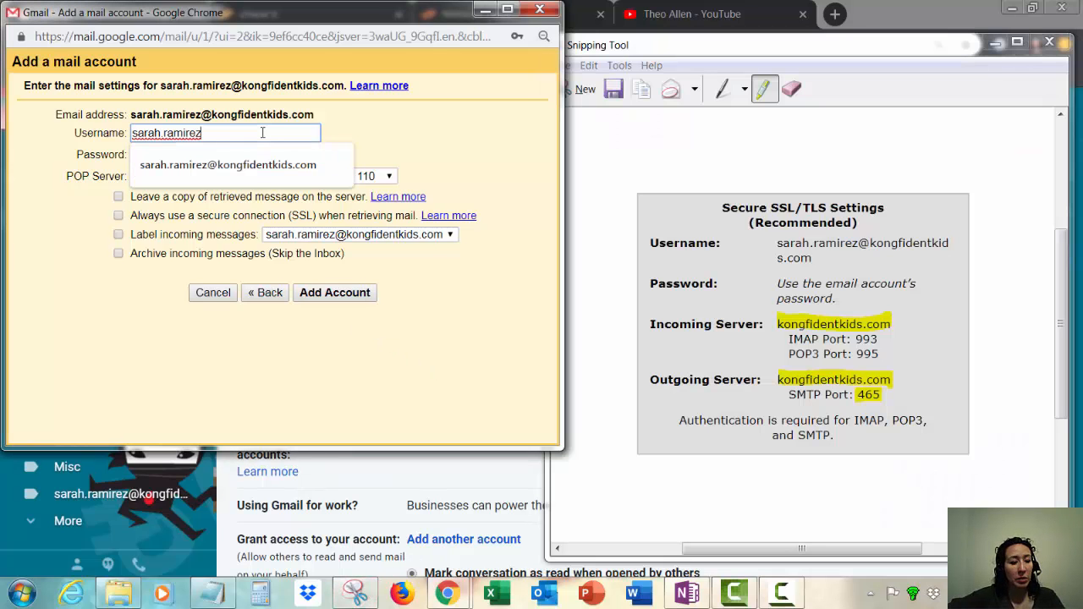
key(Down)
key(Tab)
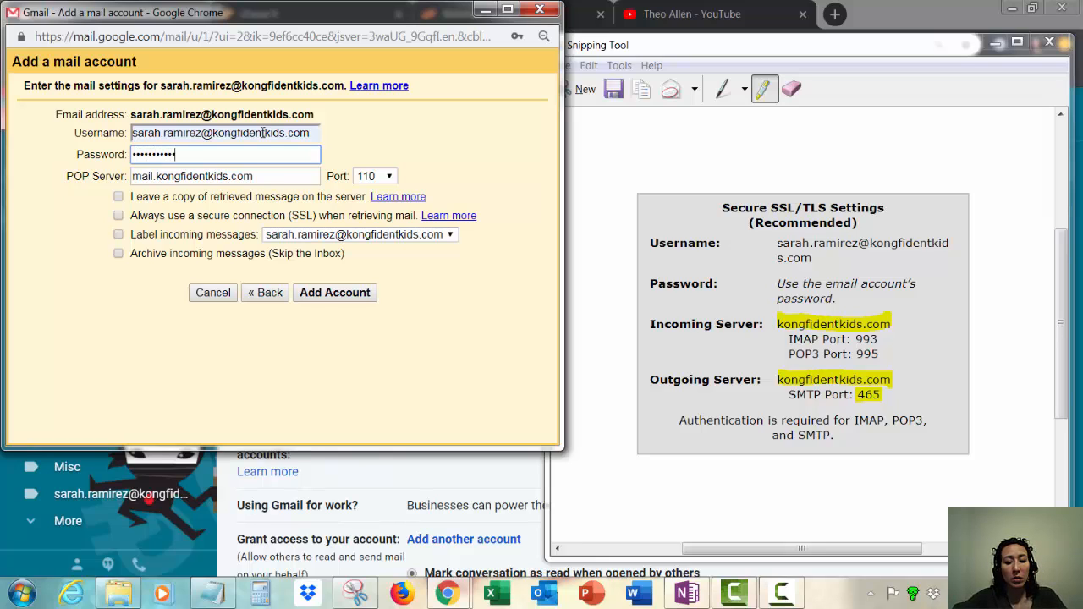
key(Tab)
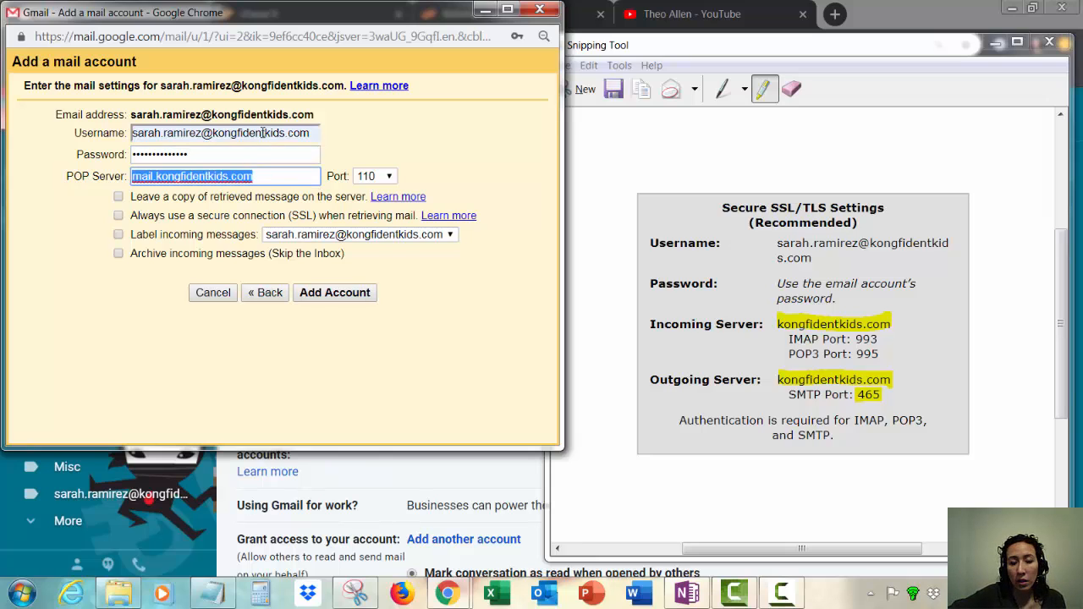
click(153, 176)
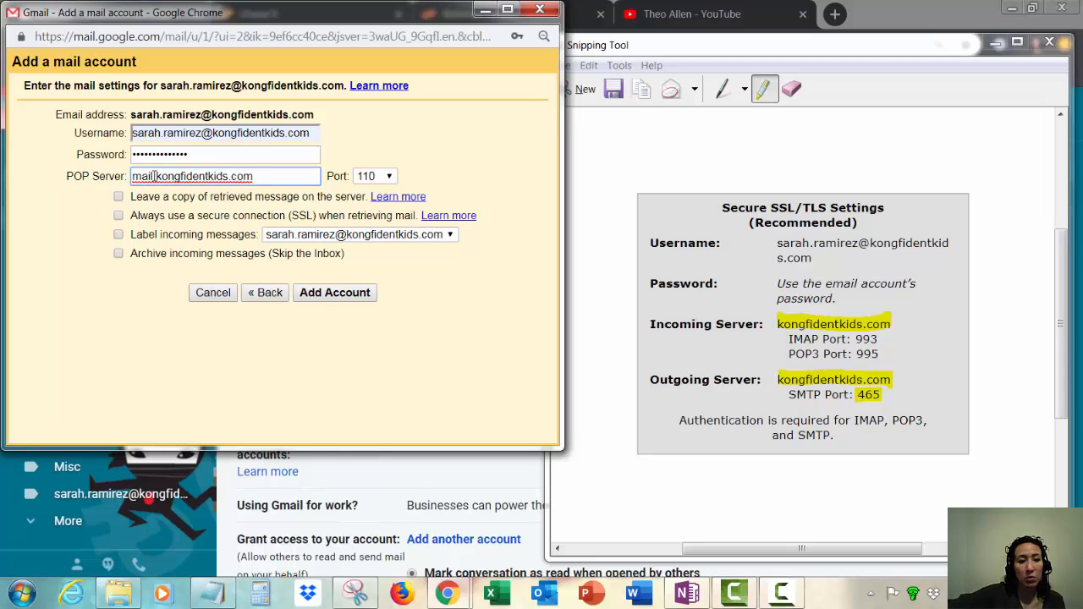
key(BackSpace)
key(BackSpace)
key(BackSpace)
key(BackSpace)
key(BackSpace)
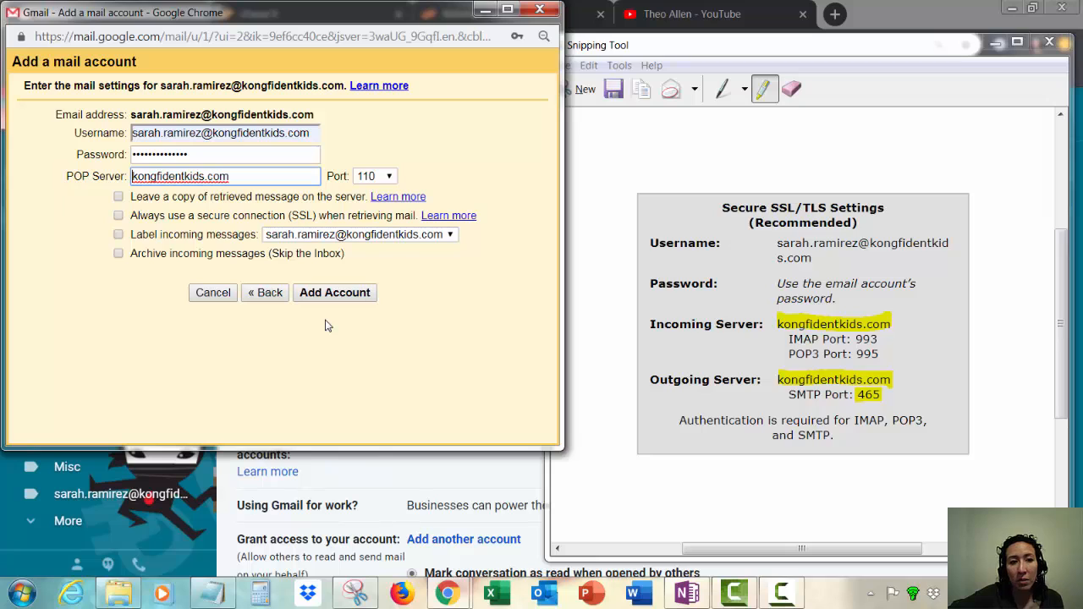
Step: Set POP port 995, keep copies on the server, and add the account
click(389, 177)
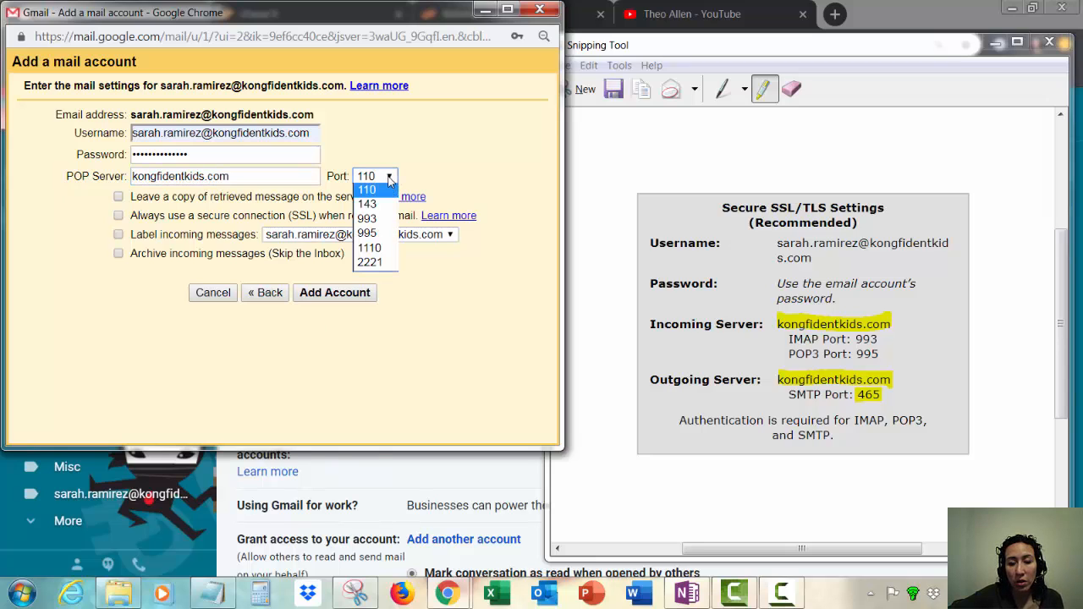
click(386, 234)
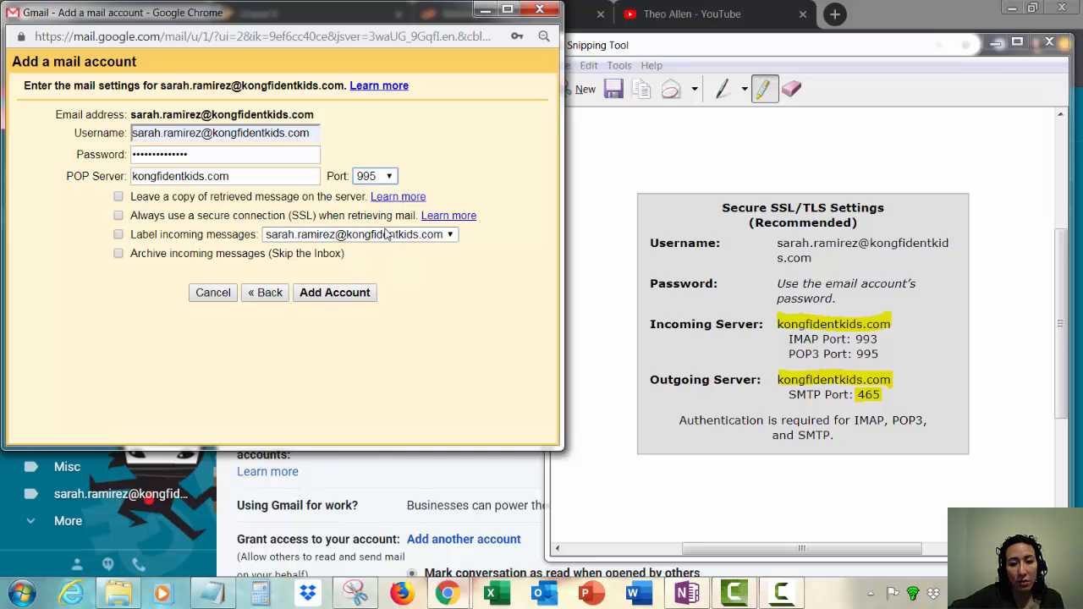
click(863, 354)
drag(879, 353, 861, 353)
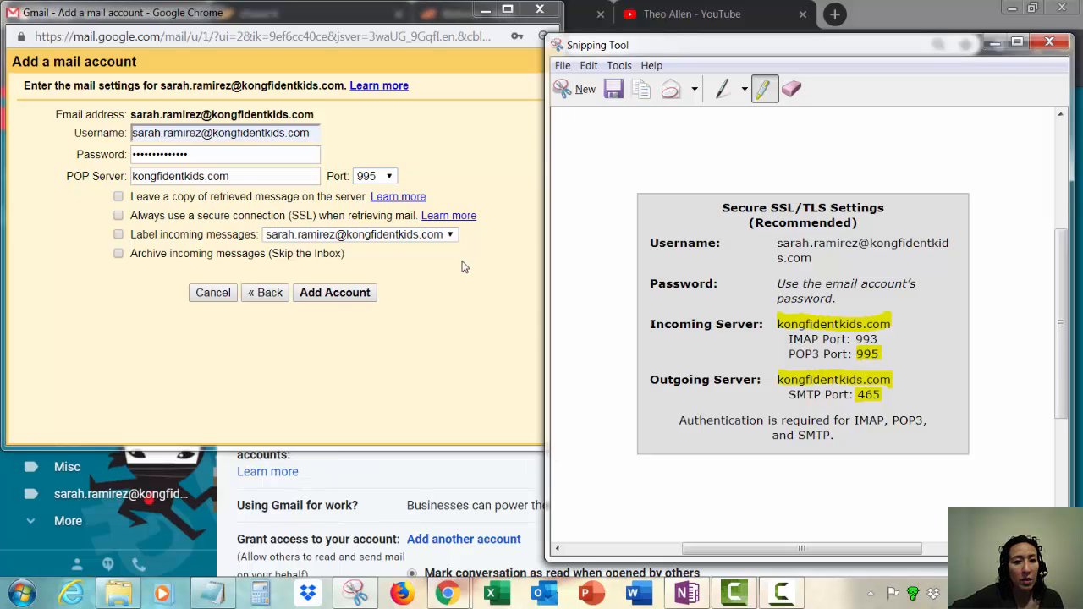
click(118, 196)
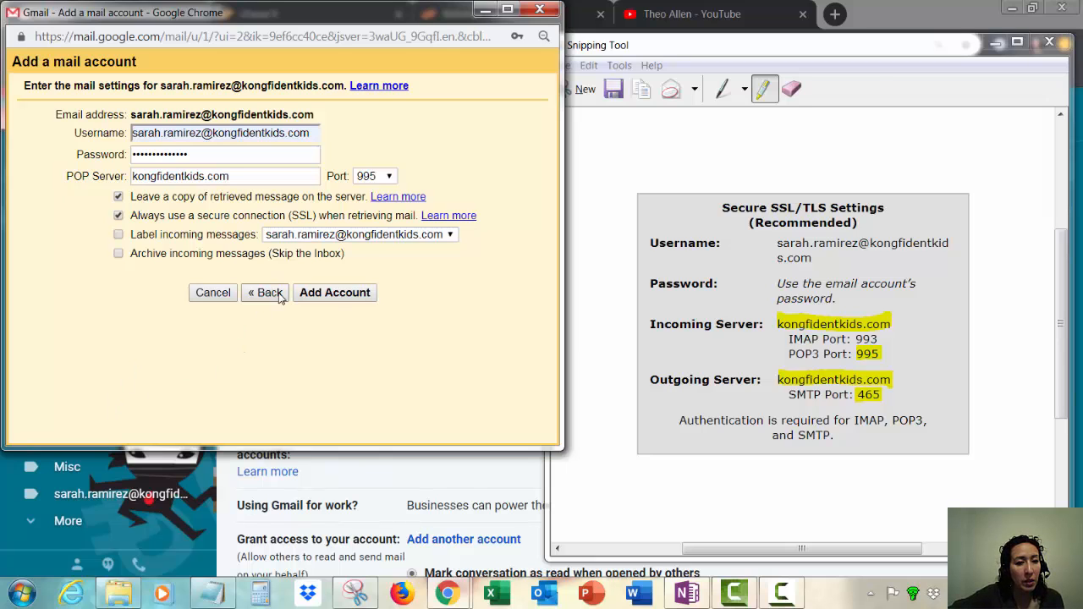
click(334, 292)
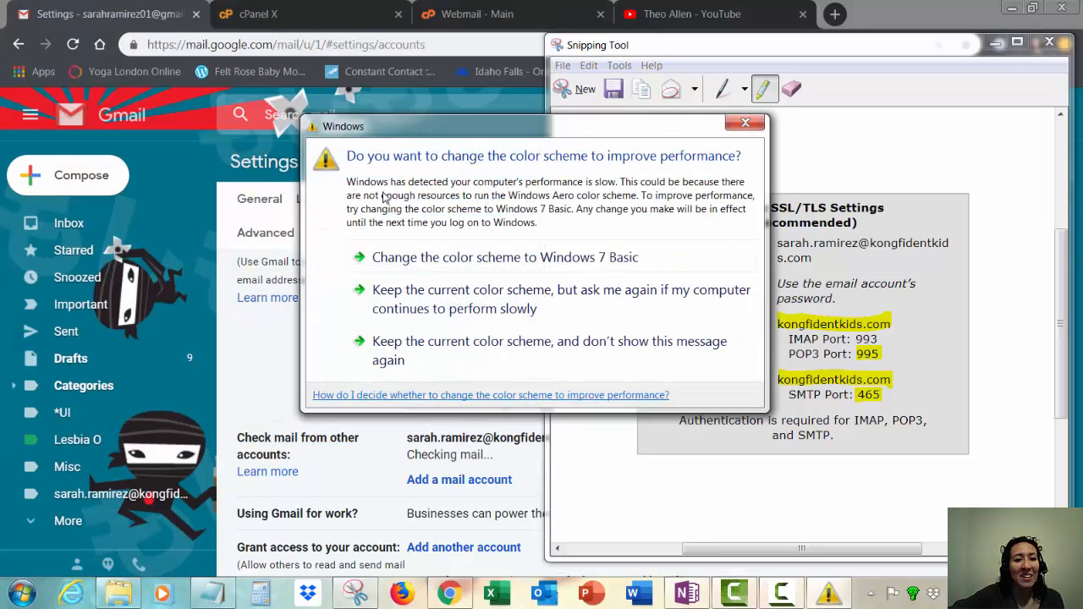
Step: Dismiss the colour-scheme prompt, confirm the kongfidentkids.com POP3 entry in Gmail, then switch to Camtasia Studio
click(743, 125)
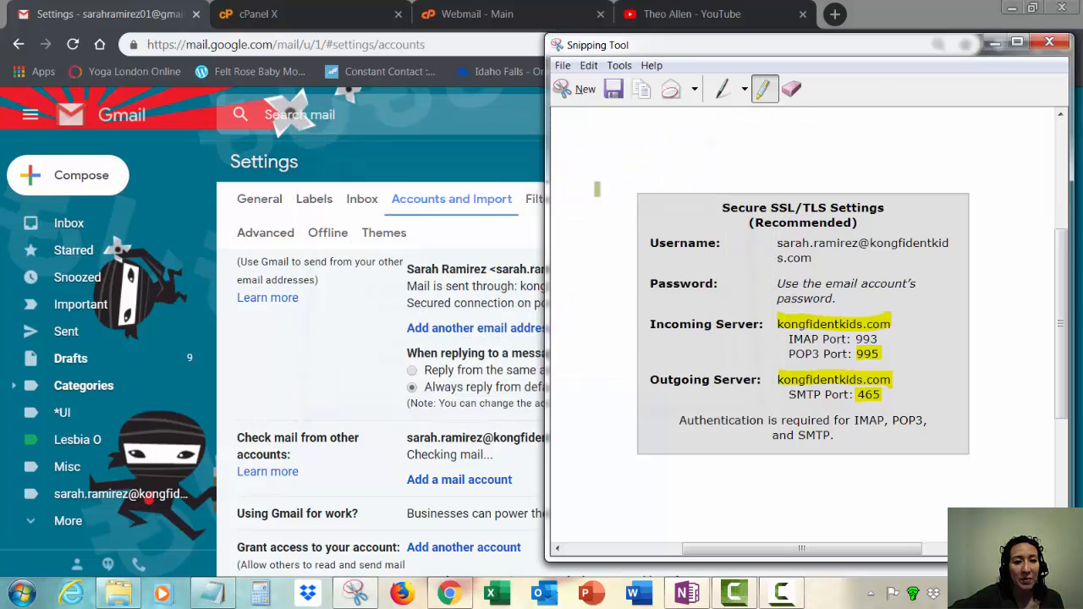
click(470, 166)
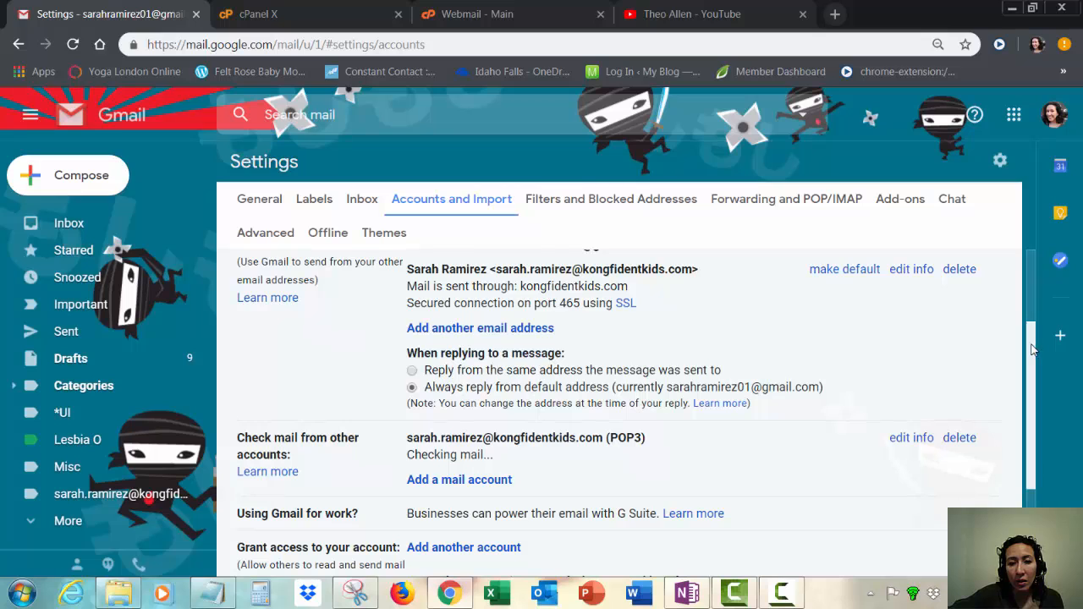
drag(1032, 344, 1030, 335)
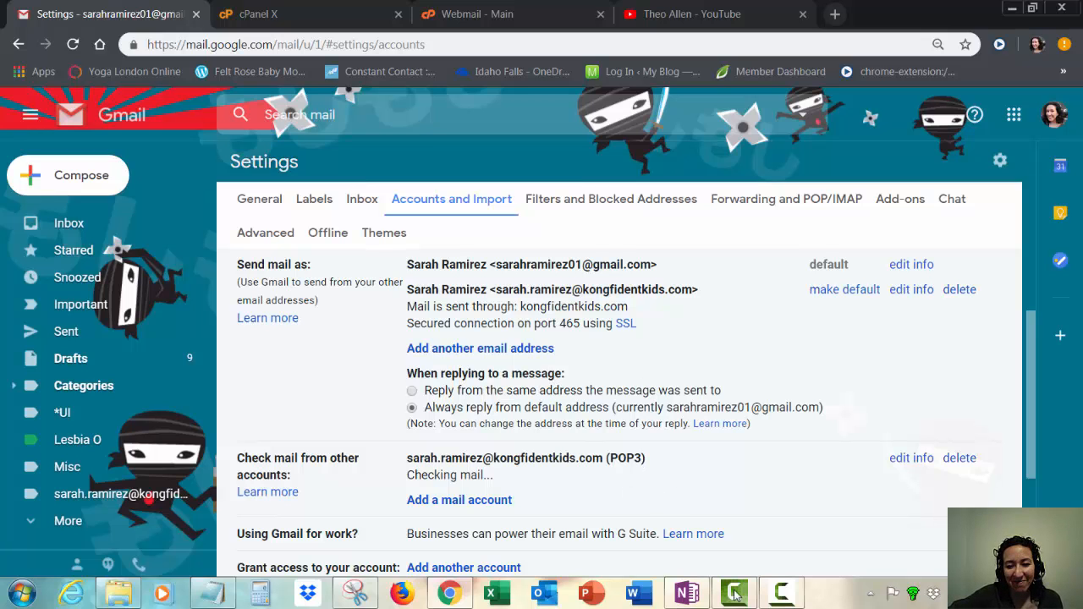
click(782, 593)
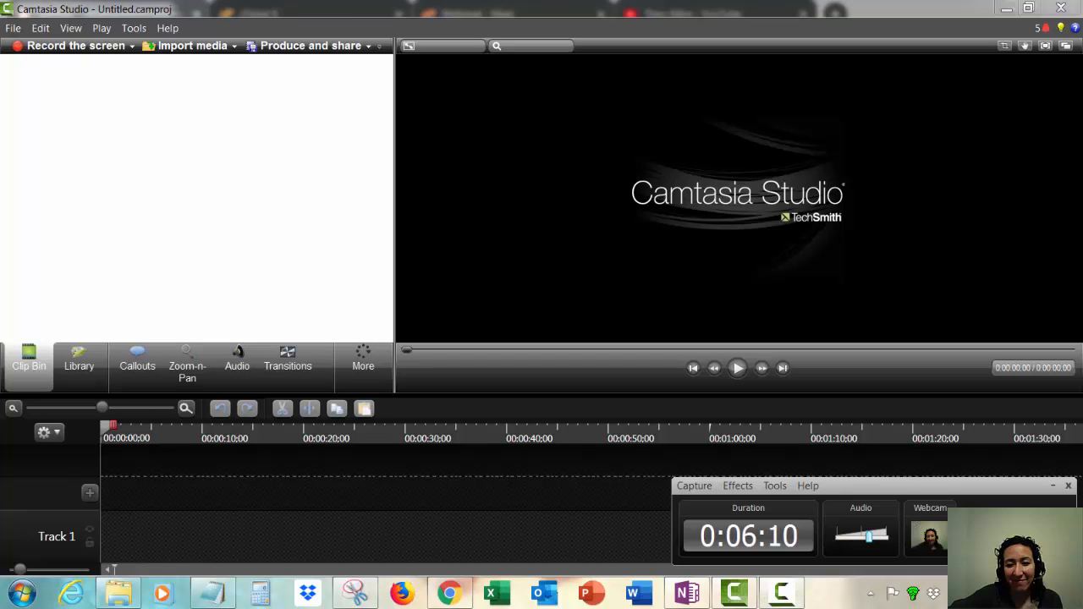